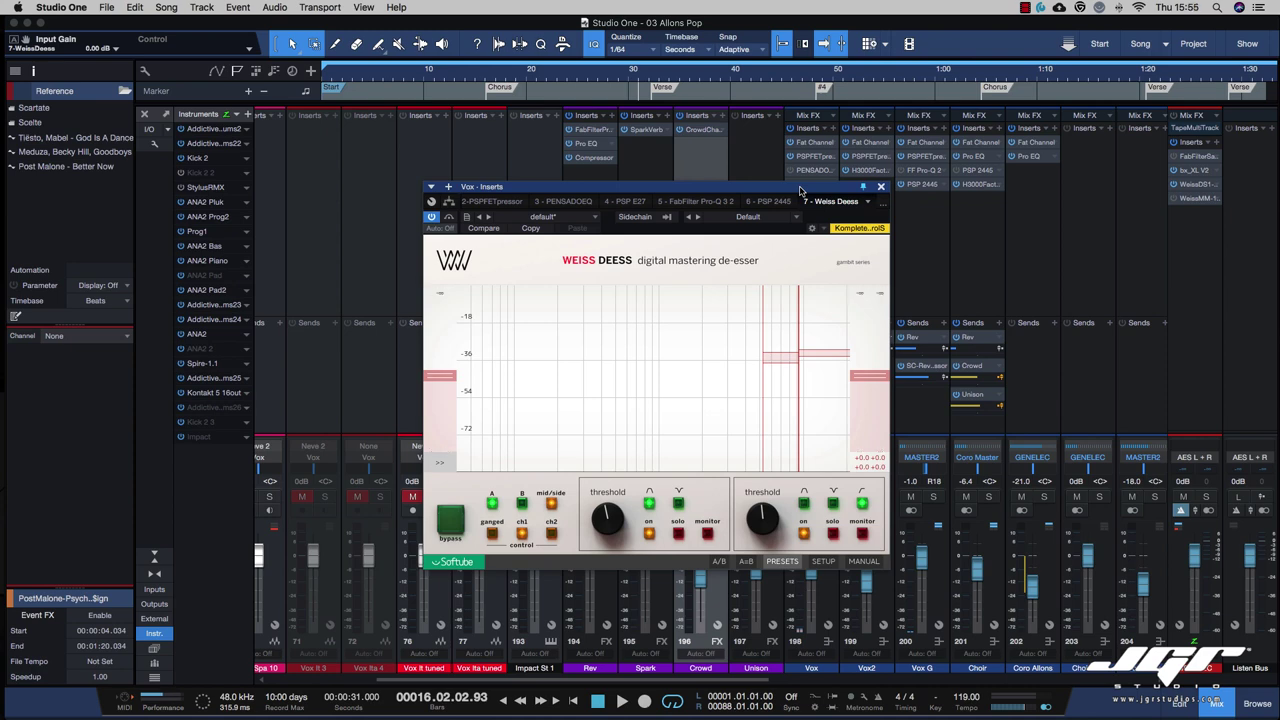
Step: Set the Weiss Deess high band's threshold to -35 dB and widen the low band's bandwidth to 1 1/6 octaves
left_click_drag(800, 190, 798, 192)
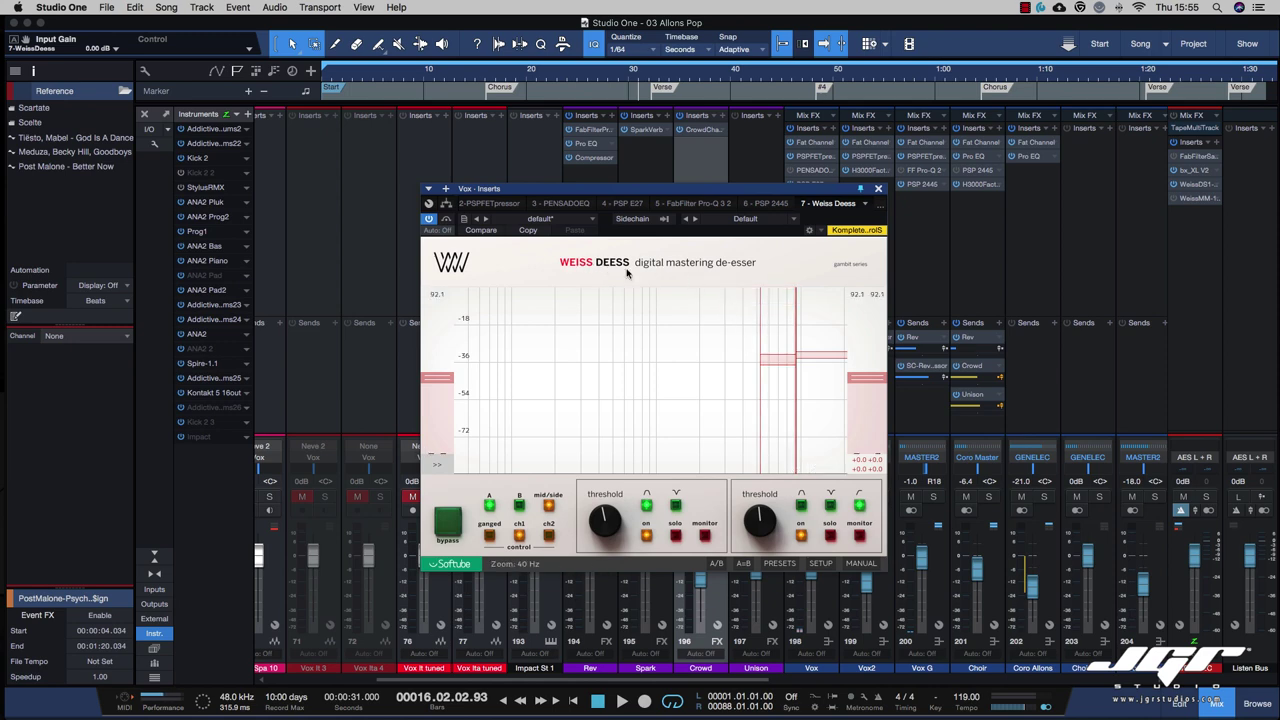
mouse_move(831, 366)
left_mouse_down()
mouse_move(829, 384)
mouse_move(823, 364)
left_mouse_up()
left_click_drag(822, 362, 821, 371)
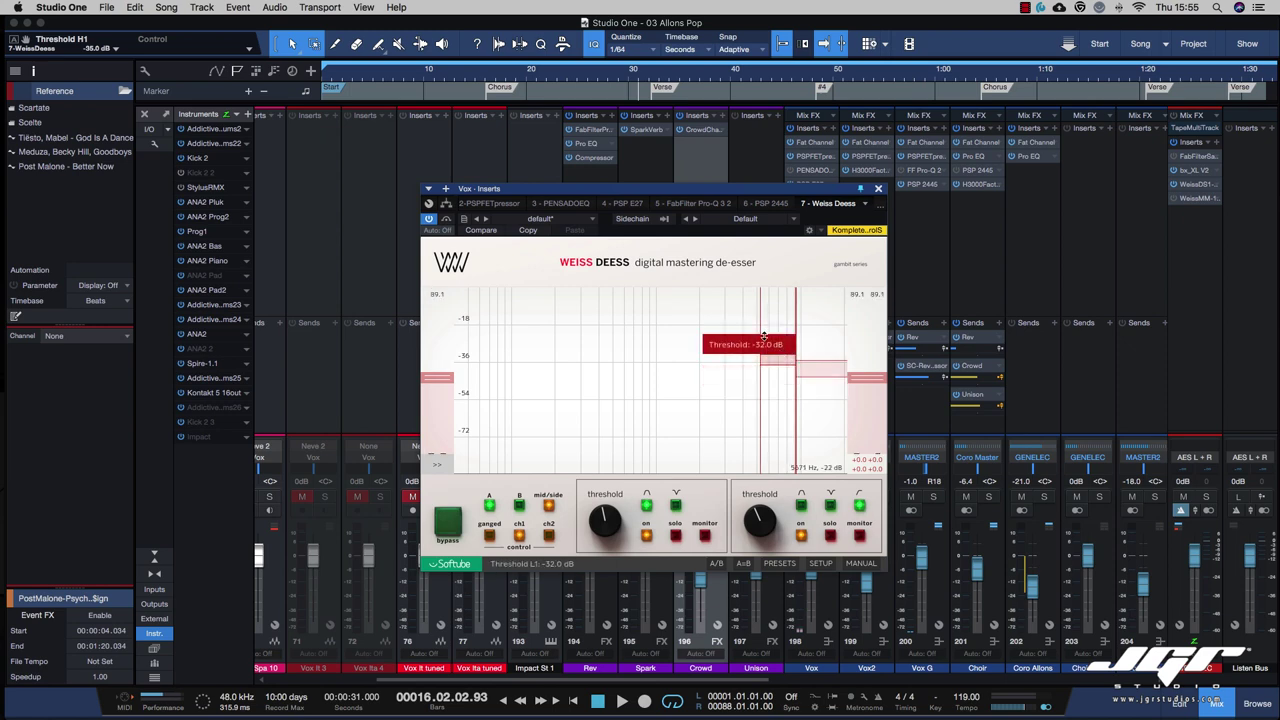
left_click_drag(762, 328, 742, 332)
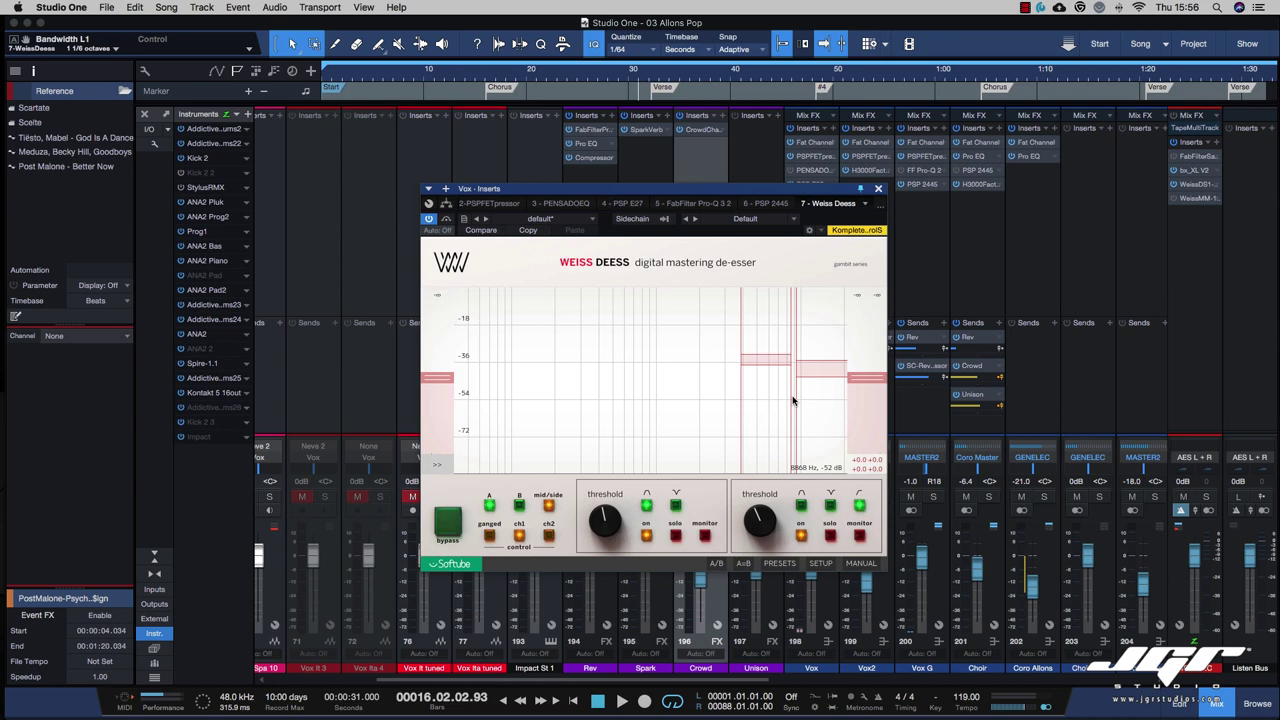
mouse_move(806, 368)
left_mouse_down()
mouse_move(806, 392)
mouse_move(806, 366)
mouse_move(785, 357)
left_mouse_up()
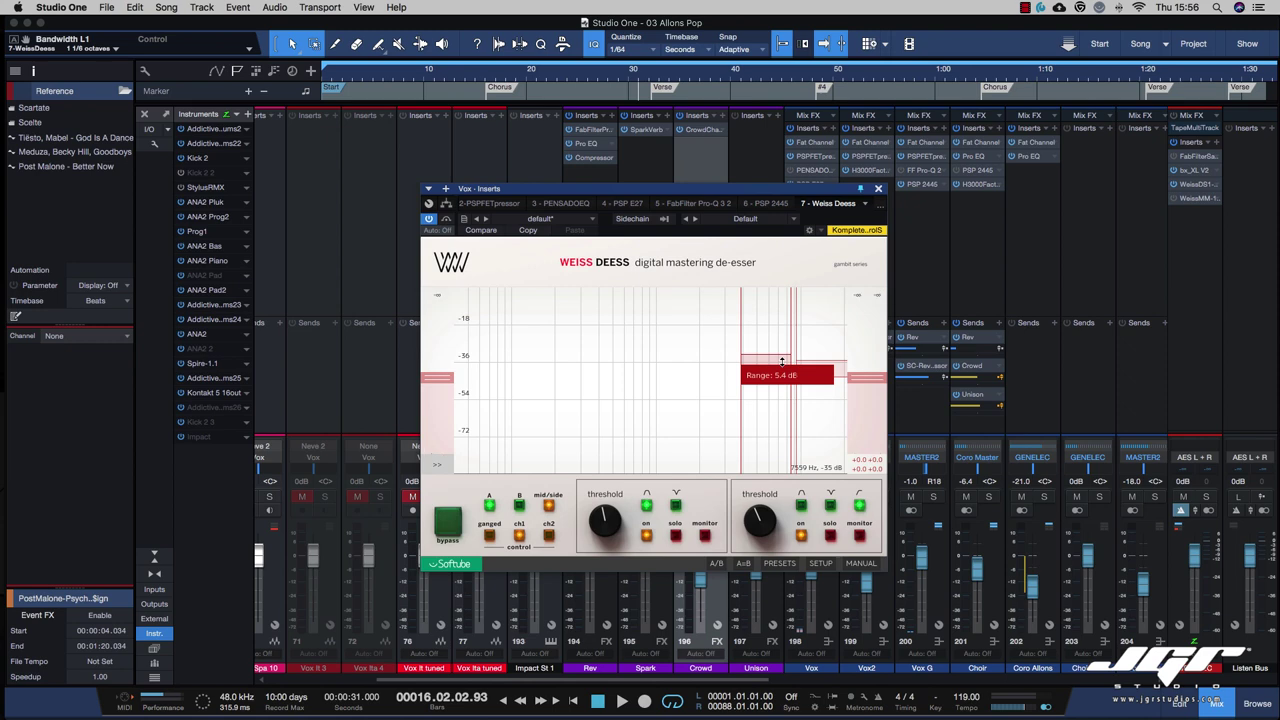
Step: Move the Weiss Deess window clear of the Vox channel and add a Compressor to that channel's inserts
left_click_drag(698, 190, 645, 202)
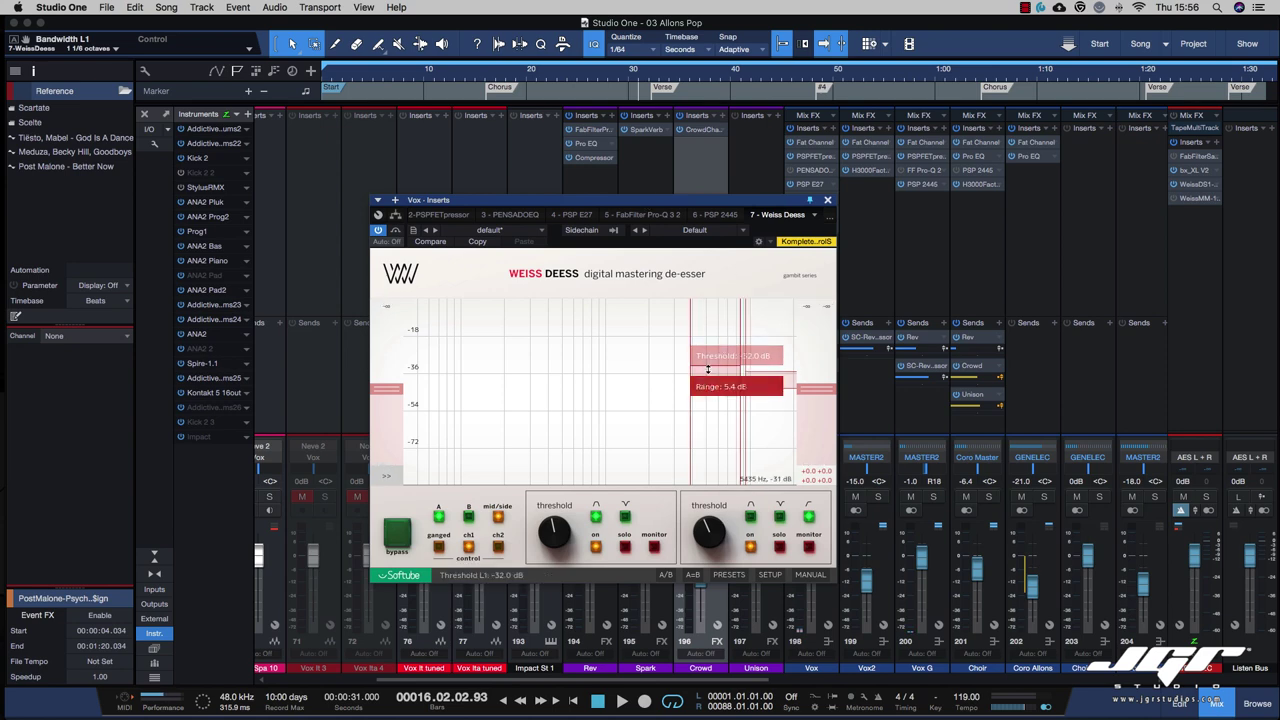
left_click_drag(642, 204, 430, 216)
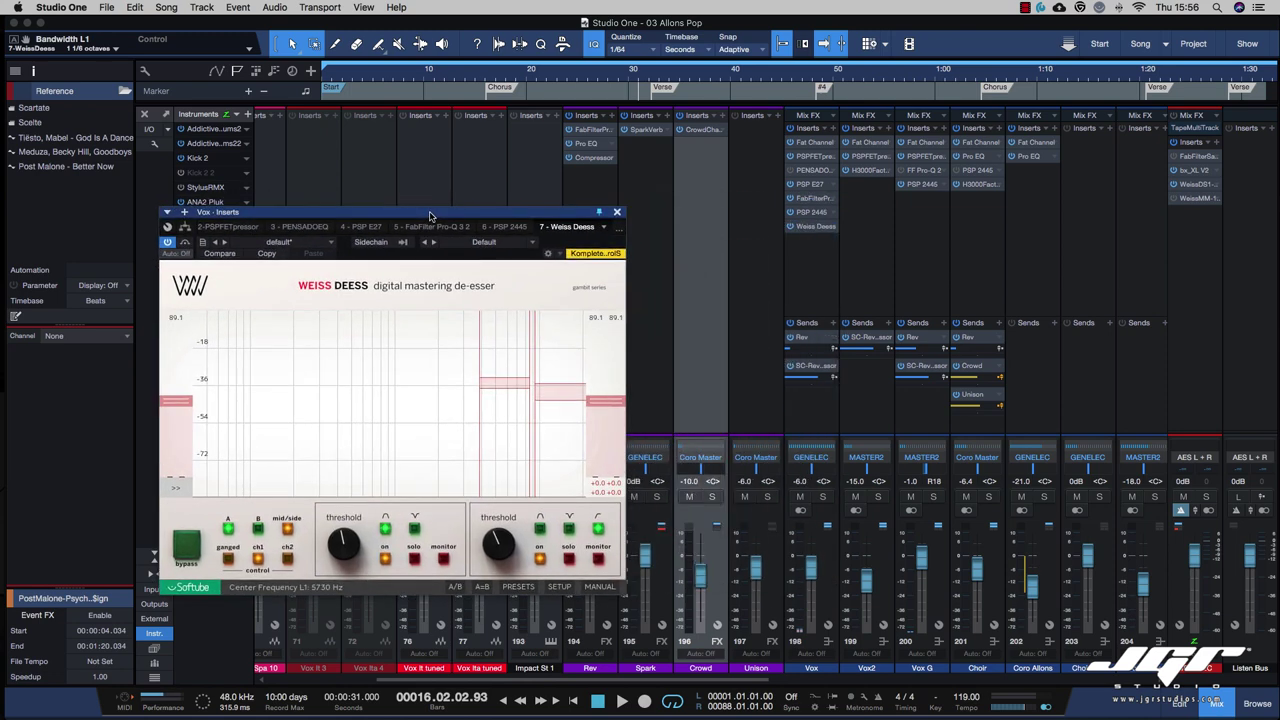
left_click(832, 129)
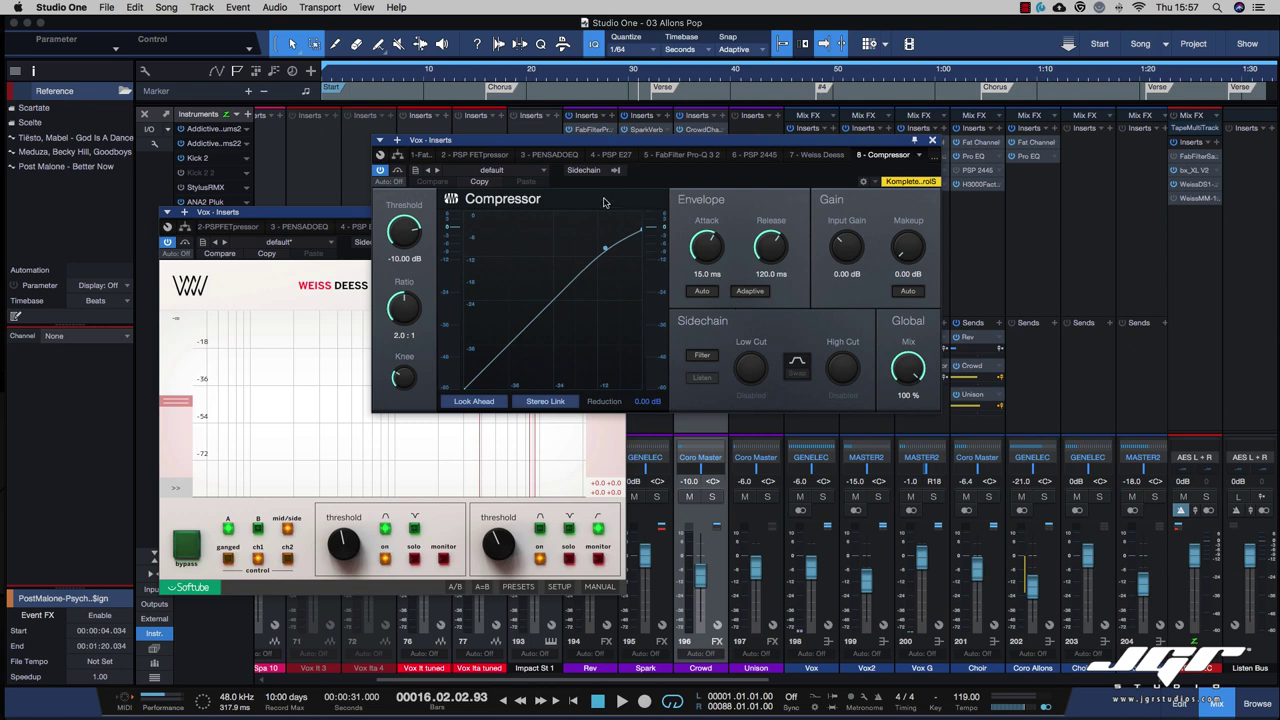
Step: Load the DeEsser-S1 preset from the Vocals presets into the Compressor and close its window
left_click(541, 173)
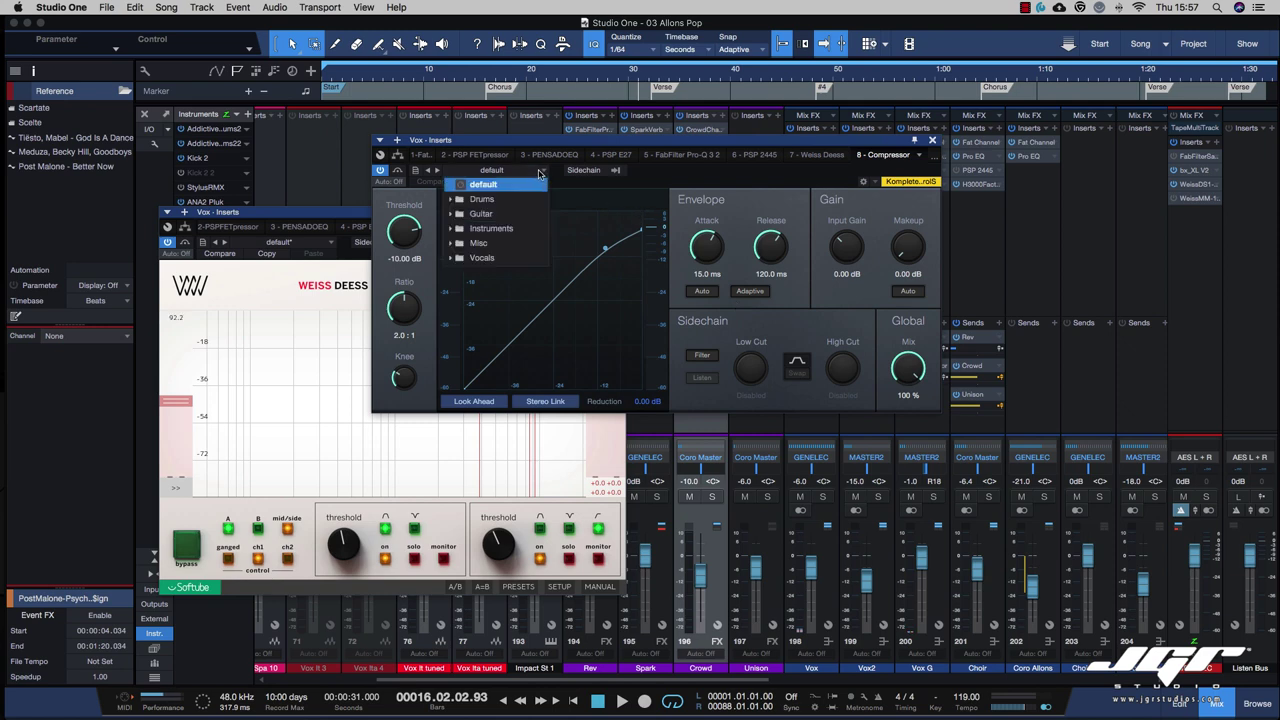
left_click(478, 258)
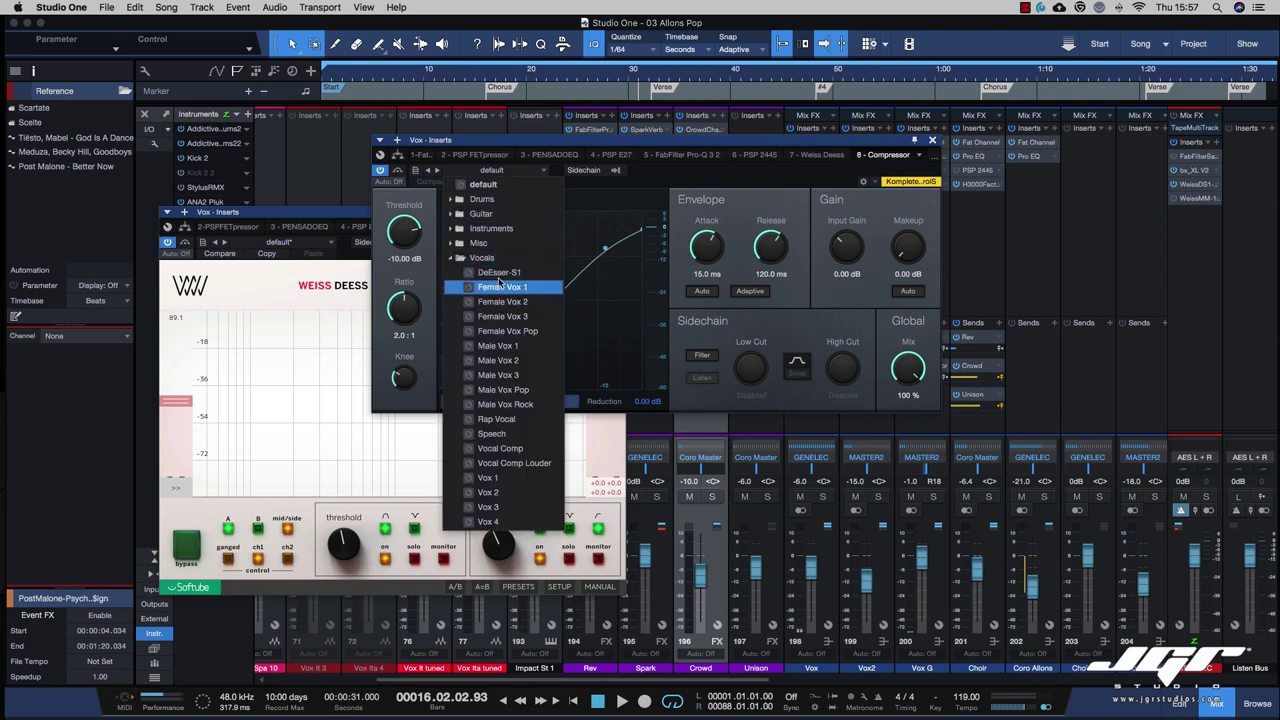
left_click(498, 273)
left_click(806, 304)
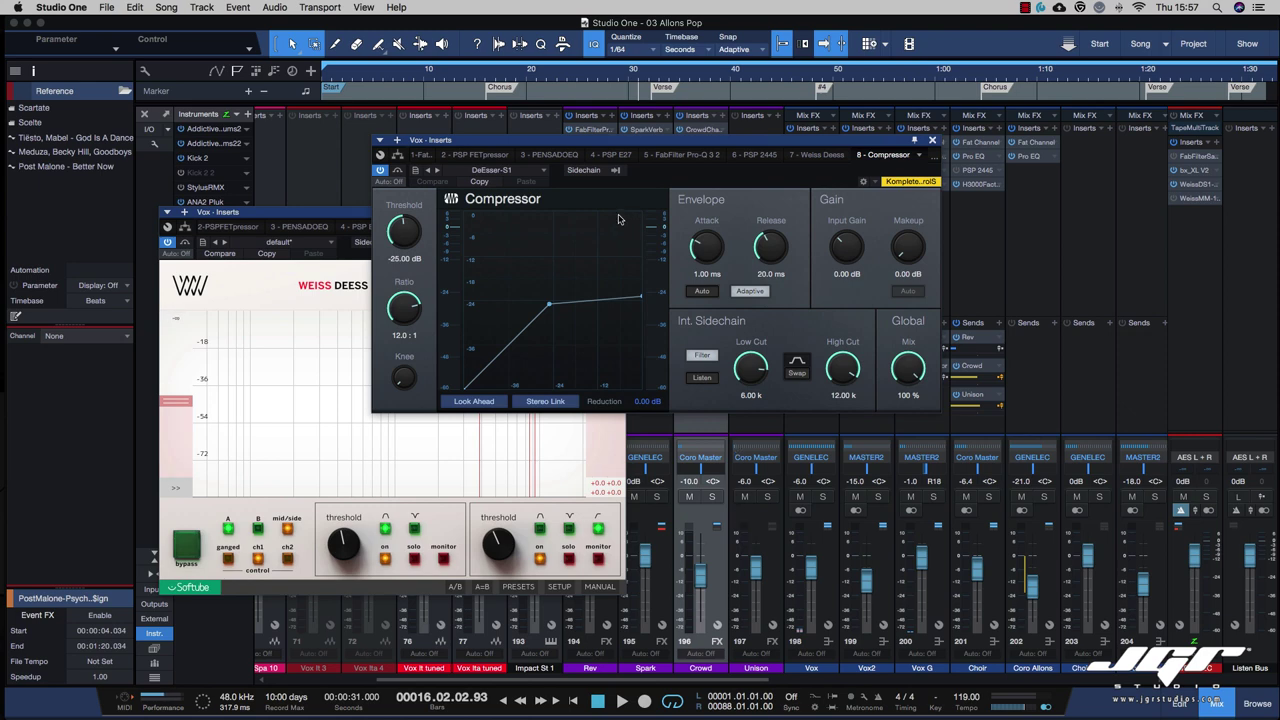
left_click_drag(547, 145, 635, 143)
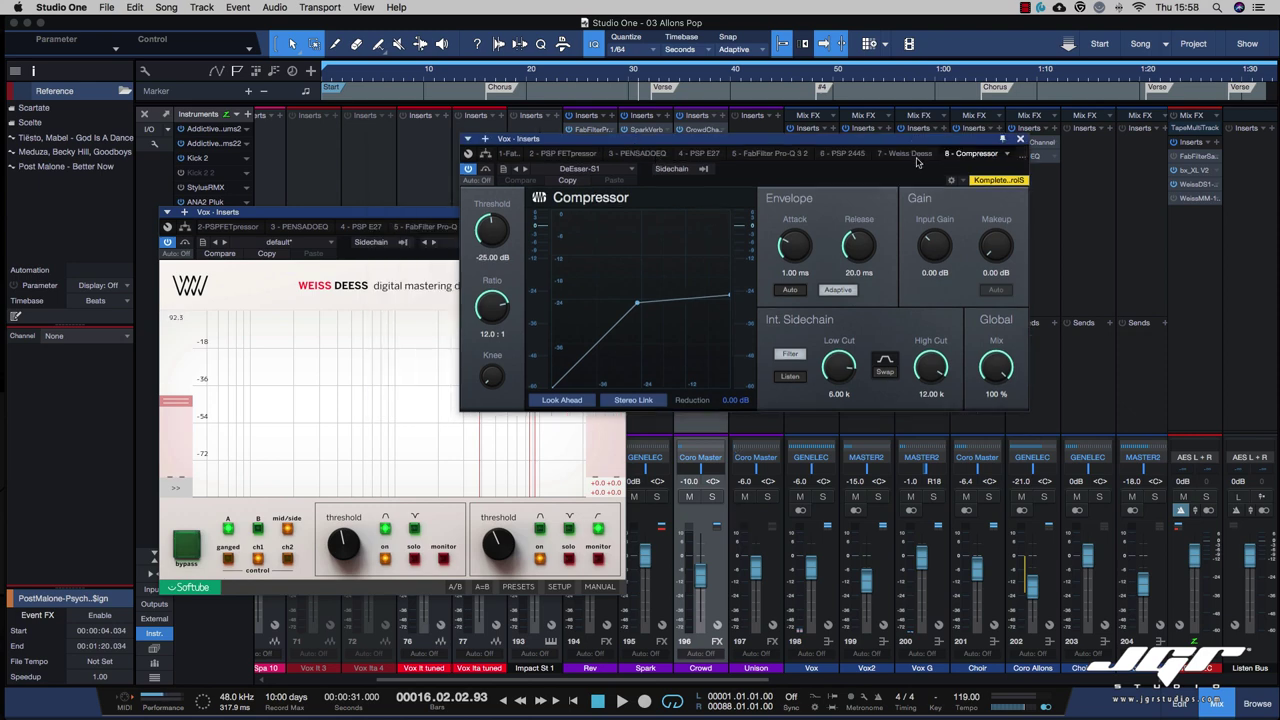
left_click(1020, 140)
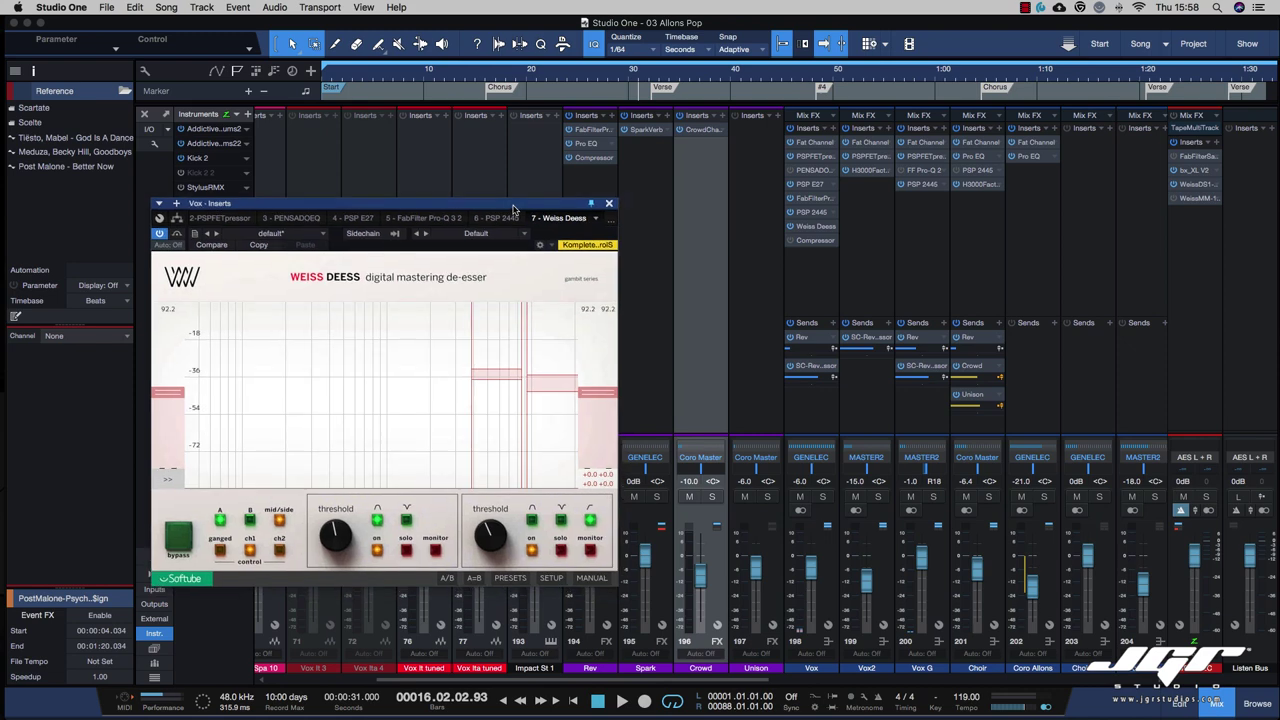
Step: Insert FabFilter Pro-DS on the Vox channel and place its window beside the Weiss Deess window
left_click_drag(510, 217, 510, 179)
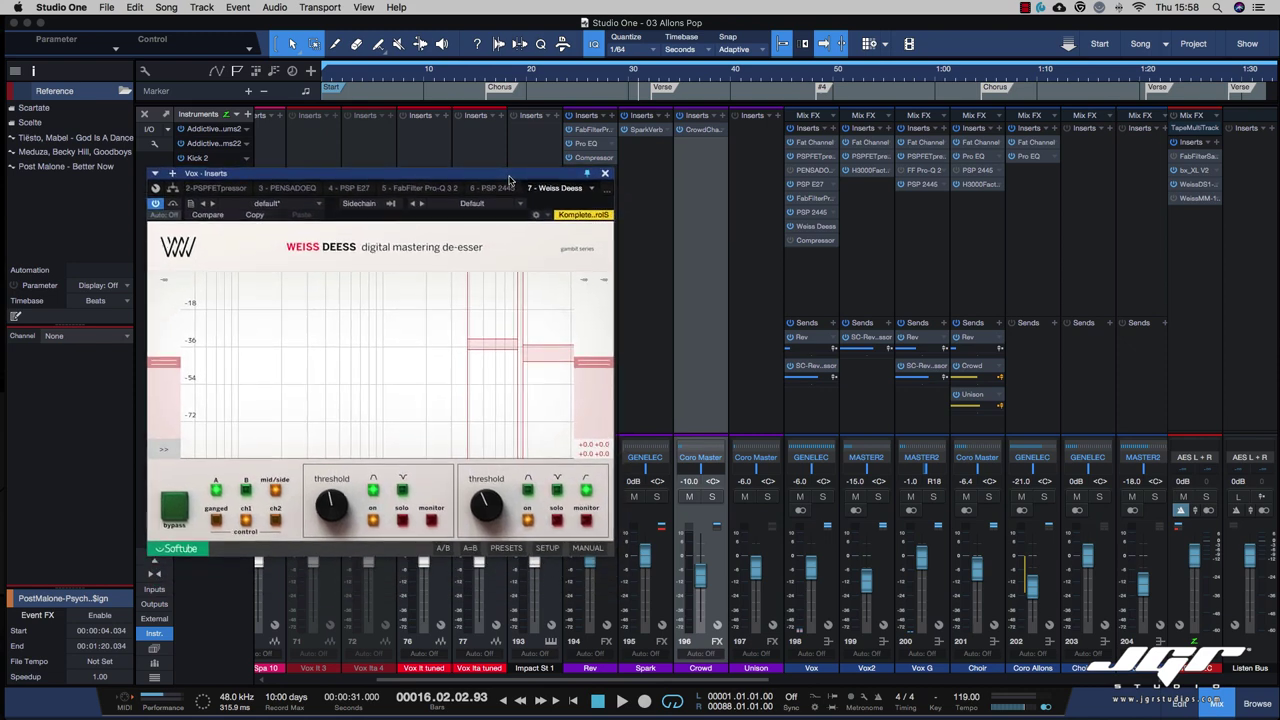
left_click(833, 131)
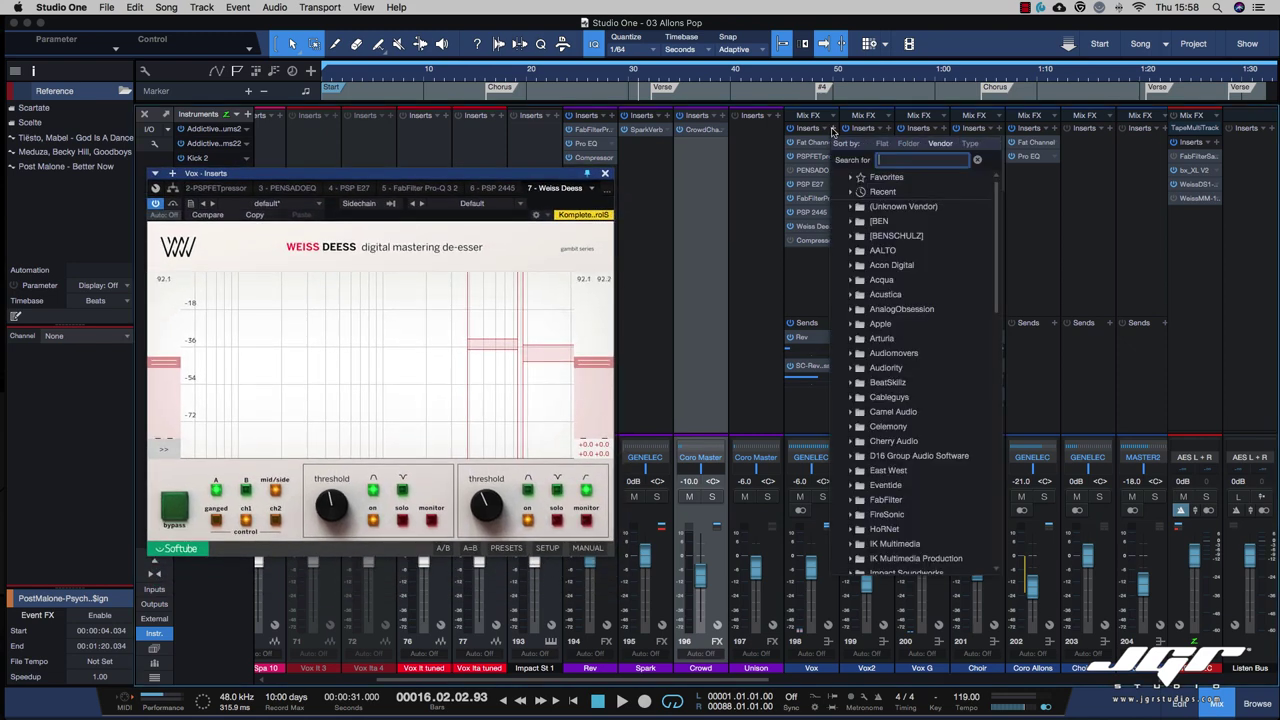
type("fab")
left_click(887, 425)
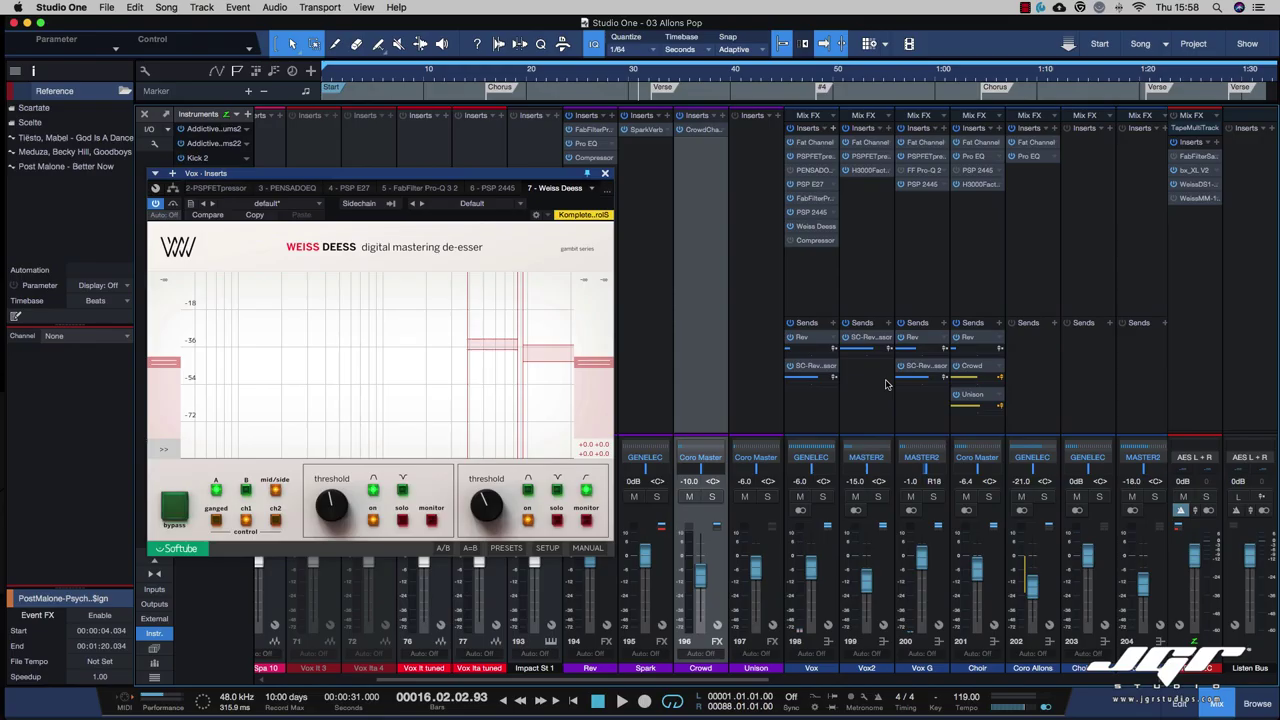
left_click_drag(725, 139, 912, 212)
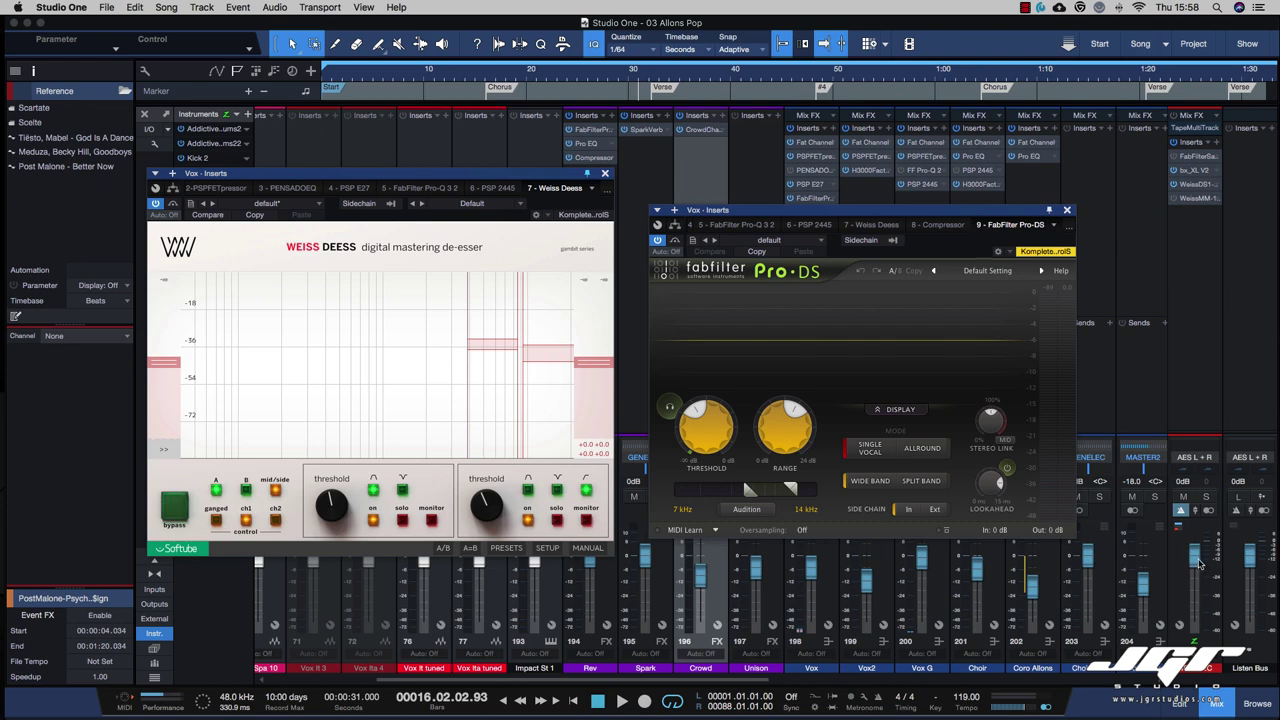
Step: Lower the Vox fader to about -36.8 dB and set Pro-DS's trigger frequency range to 6.976–11.88 kHz during playback
left_click_drag(1200, 565, 1201, 594)
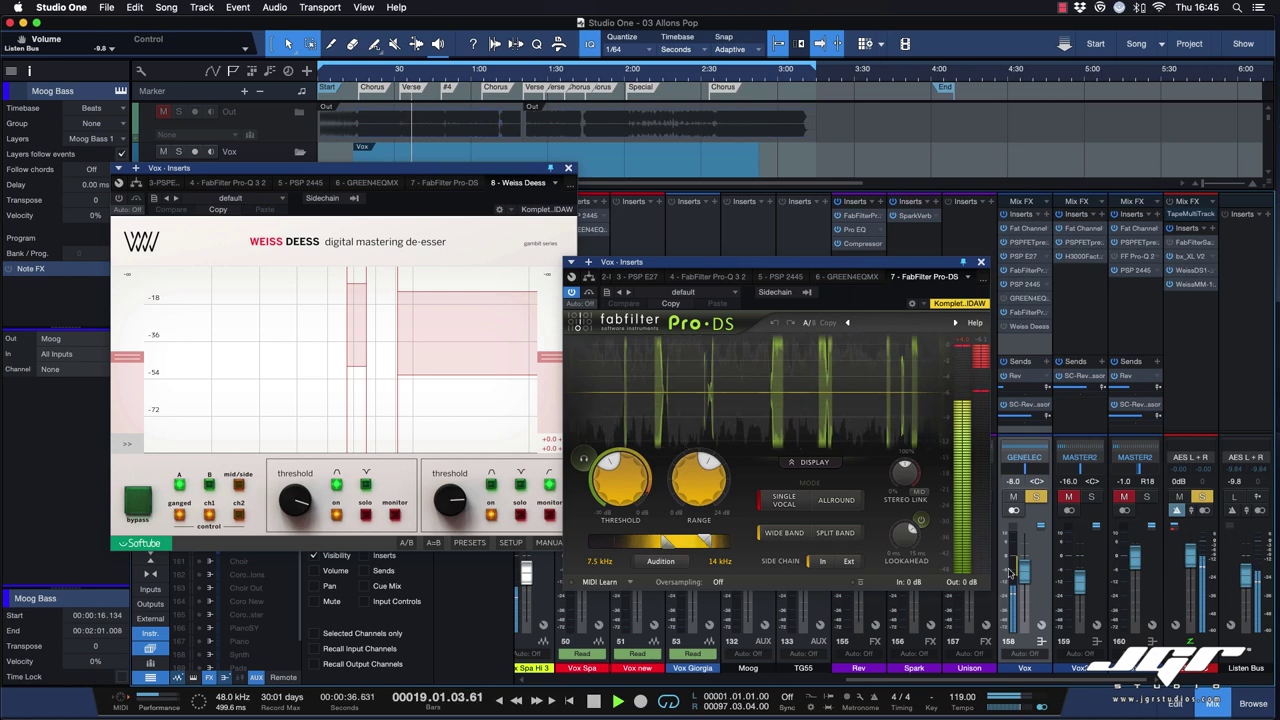
left_click_drag(1023, 567, 1022, 618)
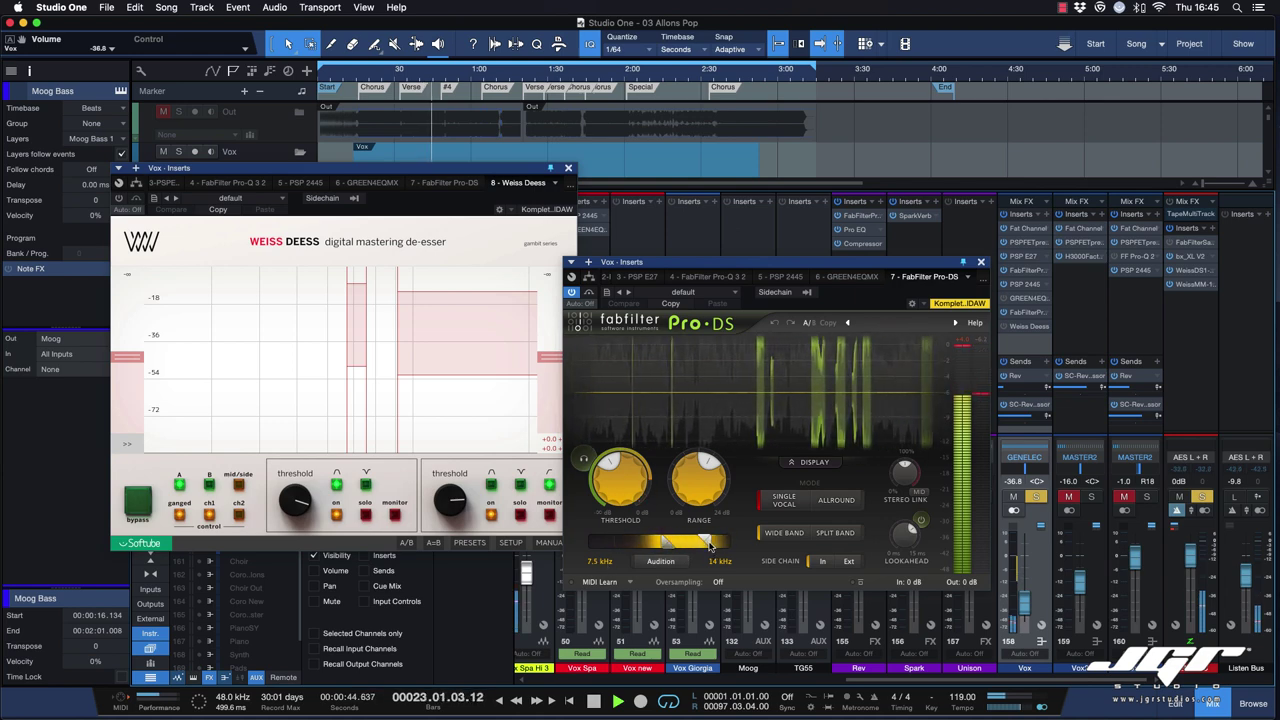
left_click_drag(708, 543, 662, 545)
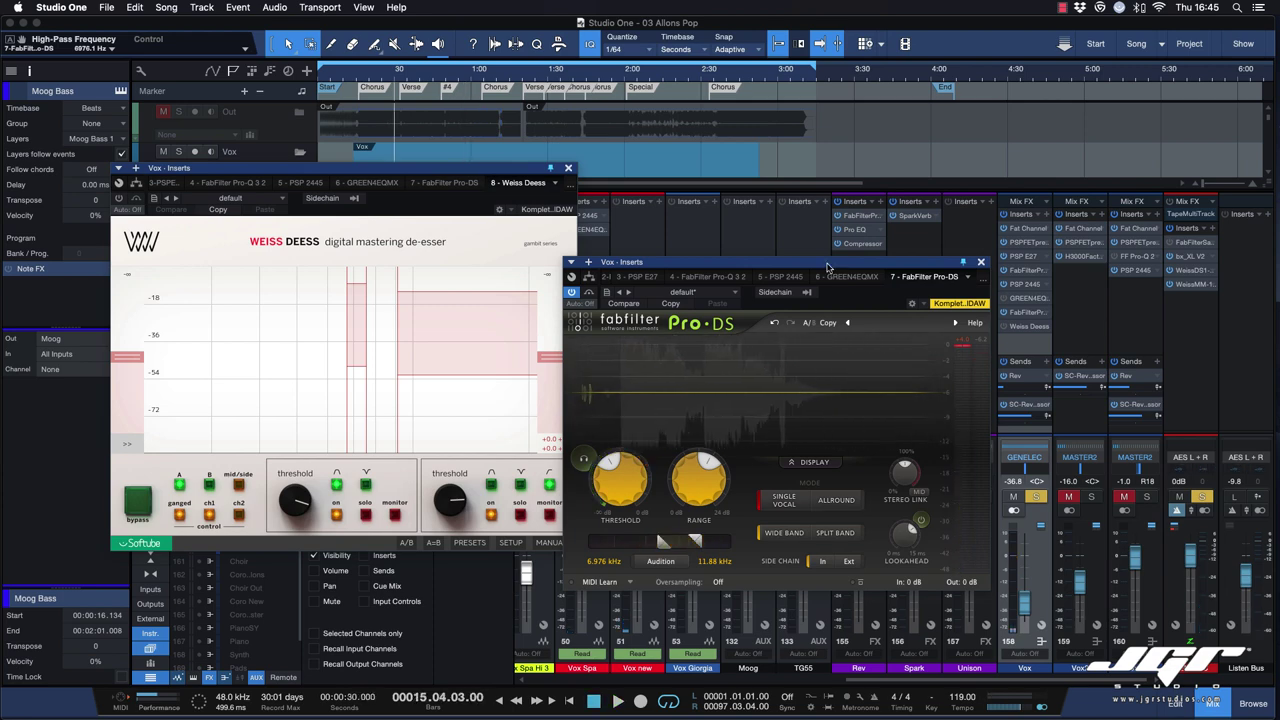
key("space")
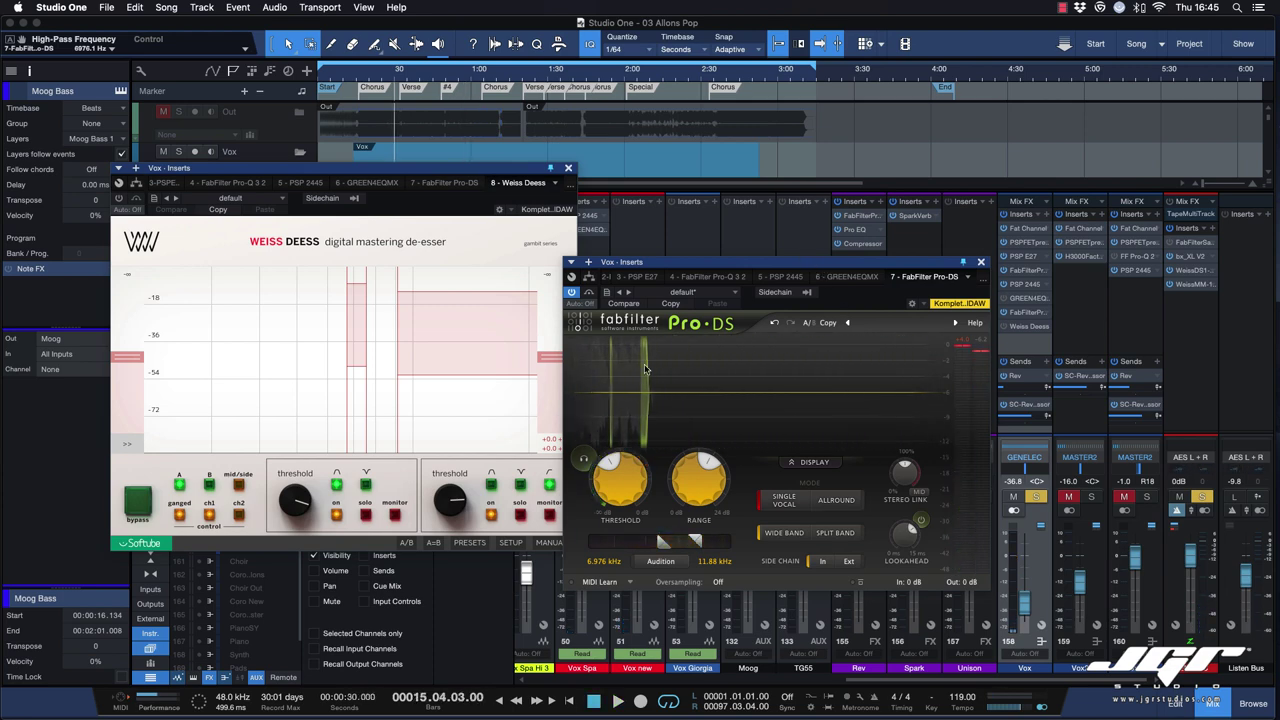
Step: Audition high and low Range settings in Pro-DS during playback, and leave the Range at about 3.83 dB
mouse_move(683, 500)
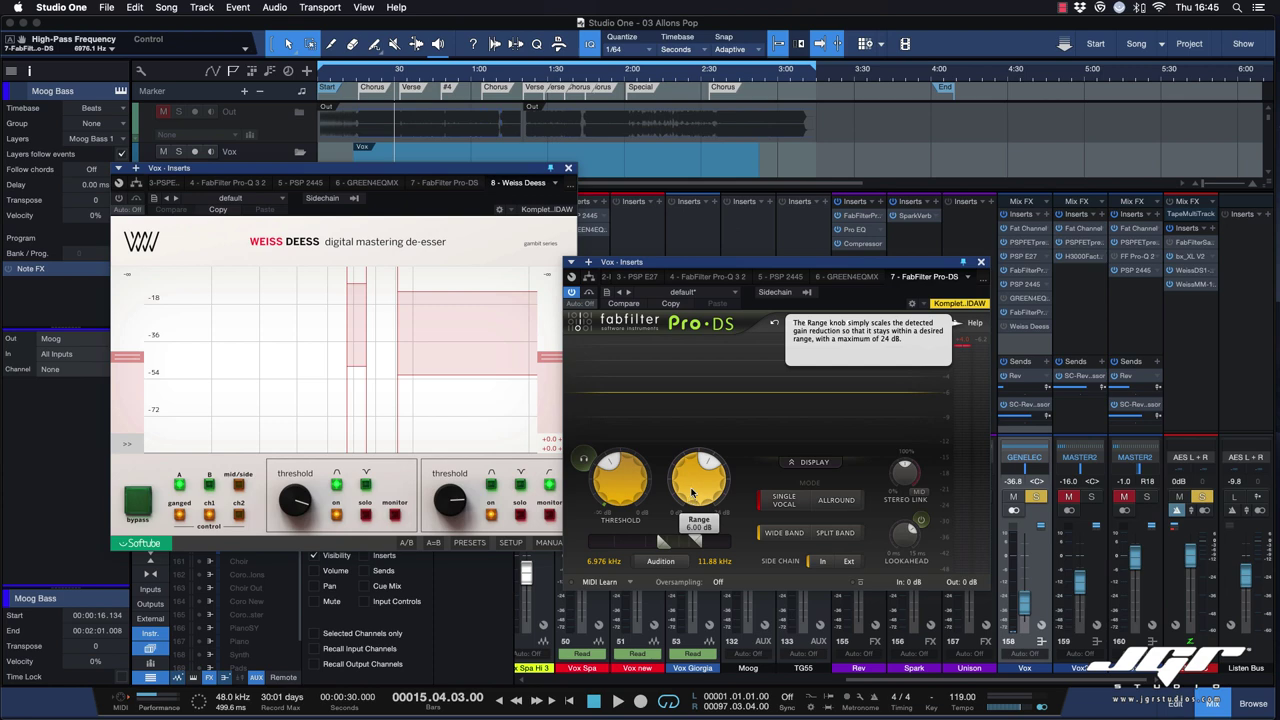
key("space")
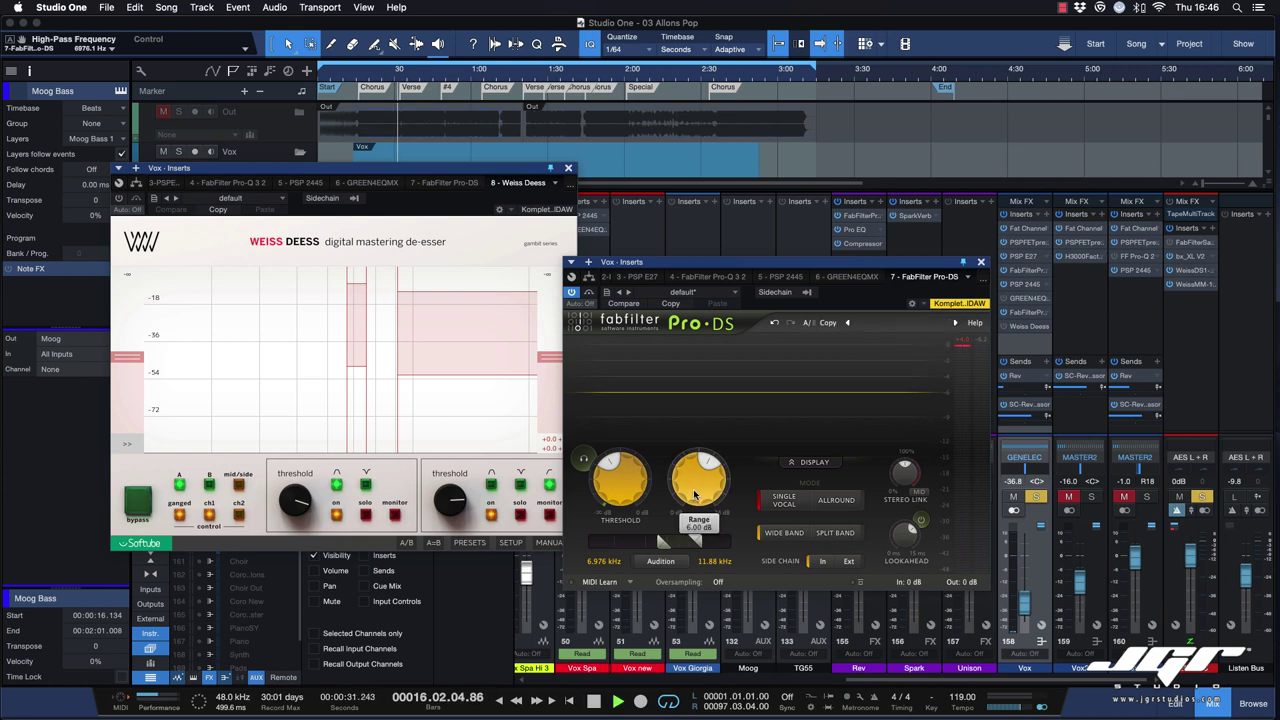
left_click_drag(657, 290, 692, 267)
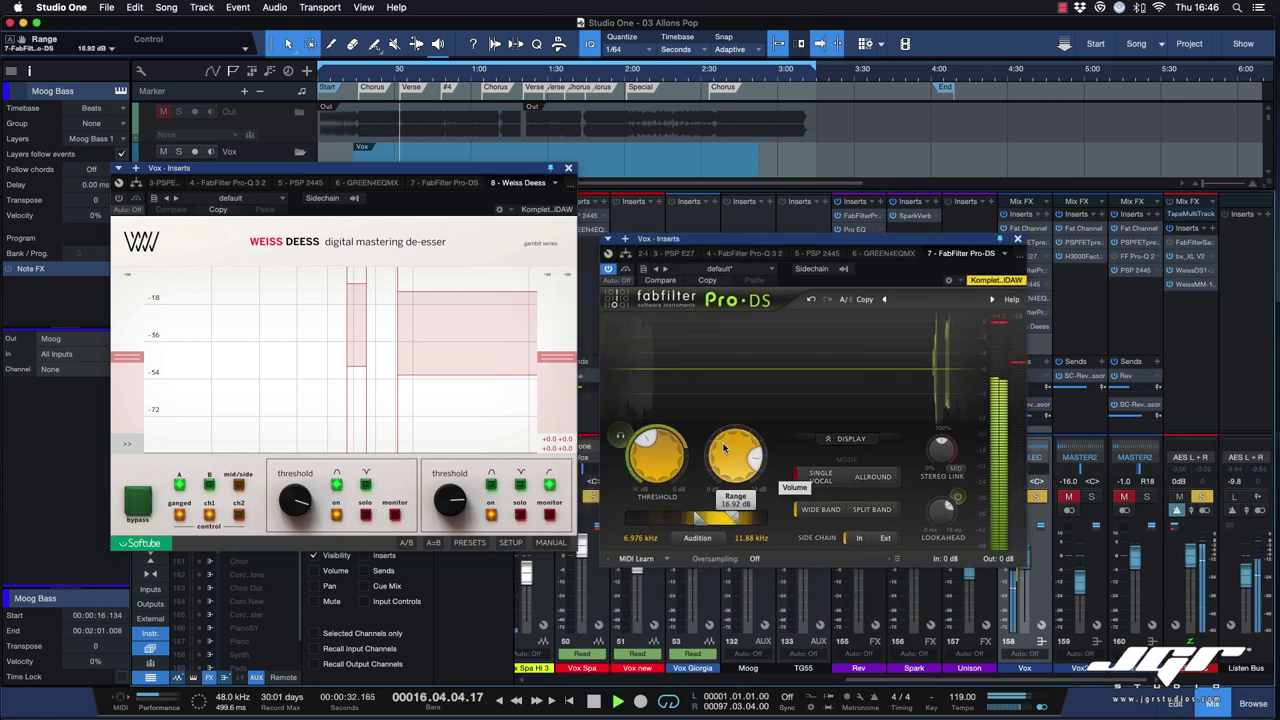
scroll(723, 453, "up", 5)
scroll(723, 455, "down", 1)
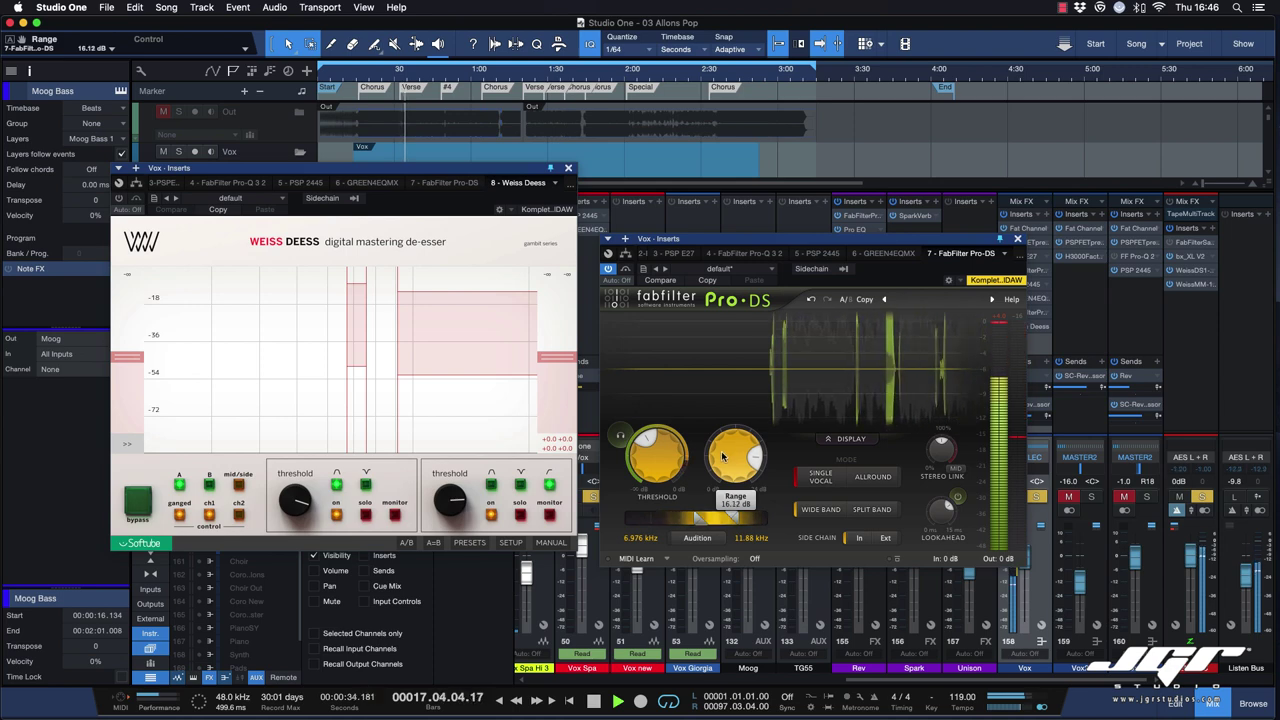
left_click_drag(722, 456, 730, 493)
left_click_drag(727, 446, 730, 430)
key("space")
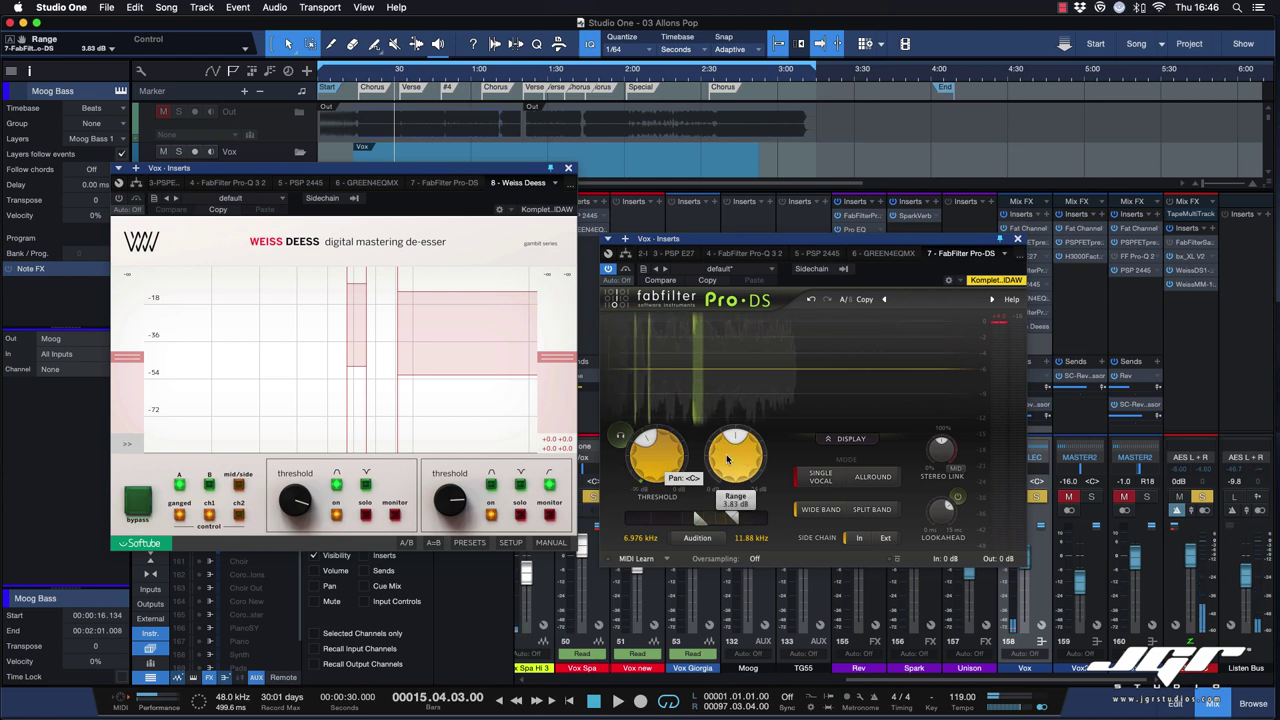
Step: Dismiss the mouse battery notification and raise Pro-DS's side-chain low-pass frequency to 14.13 kHz
mouse_move(727, 459)
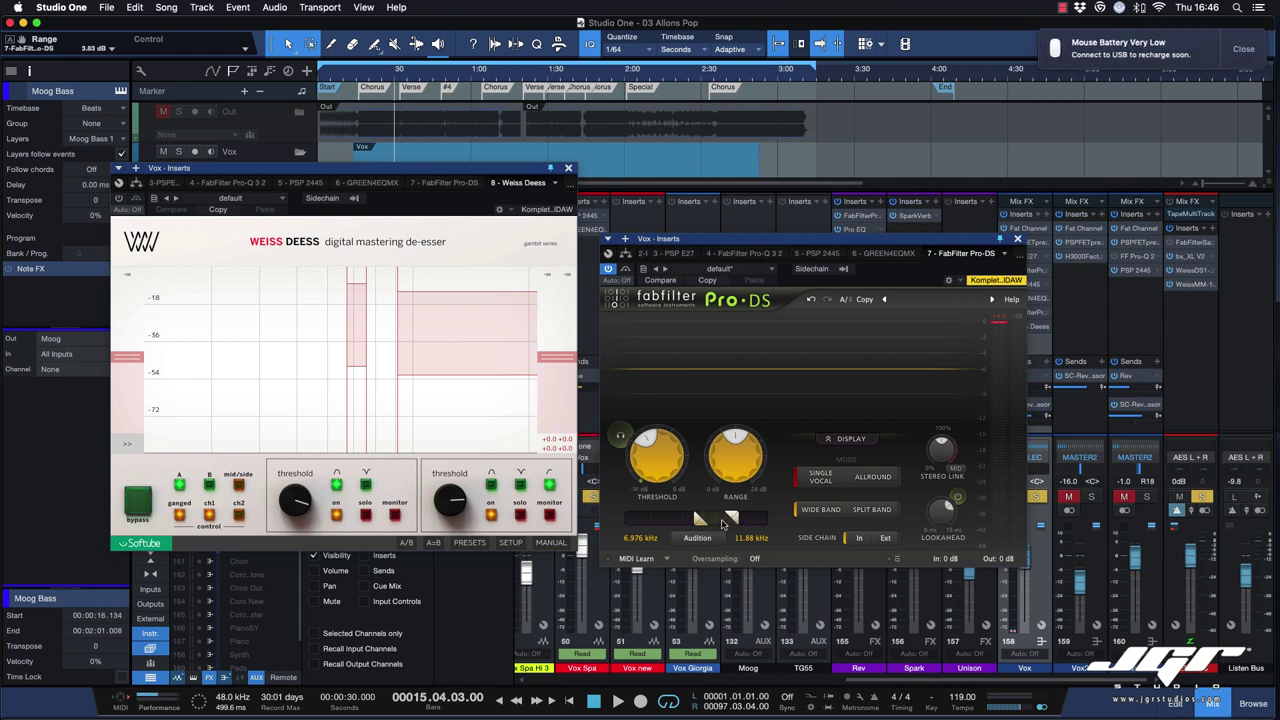
left_click(1243, 49)
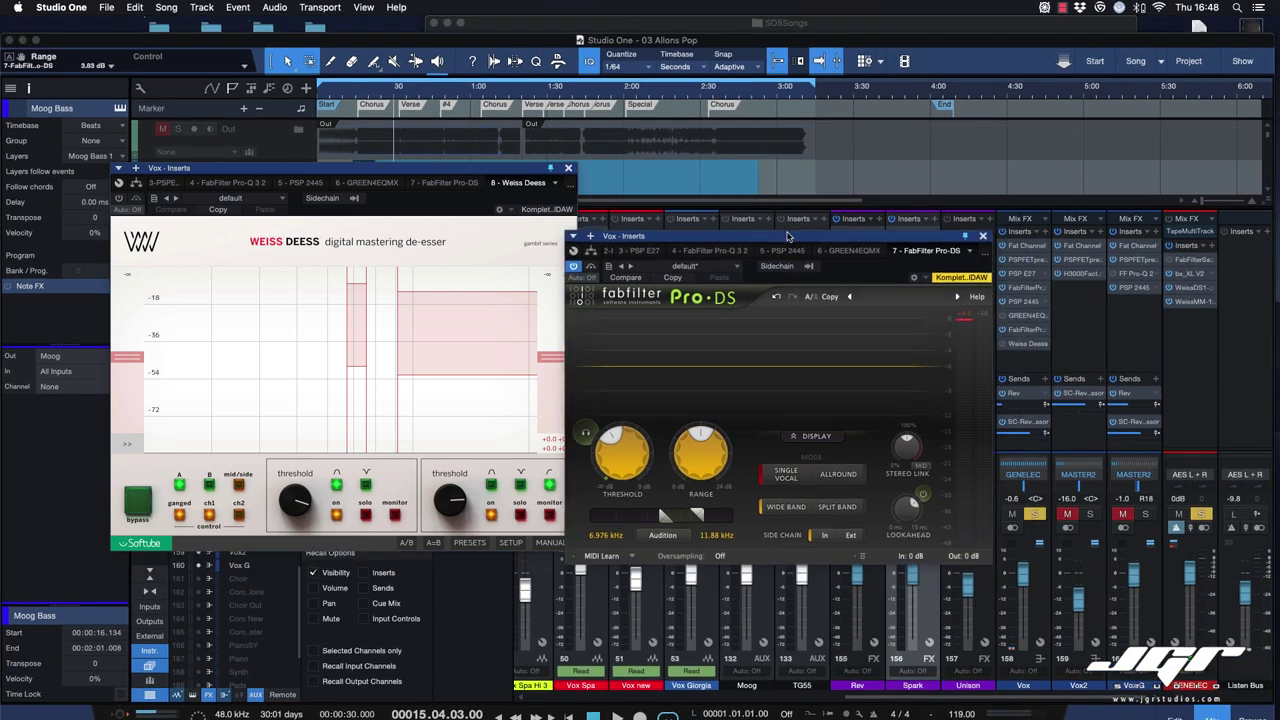
left_click(787, 238)
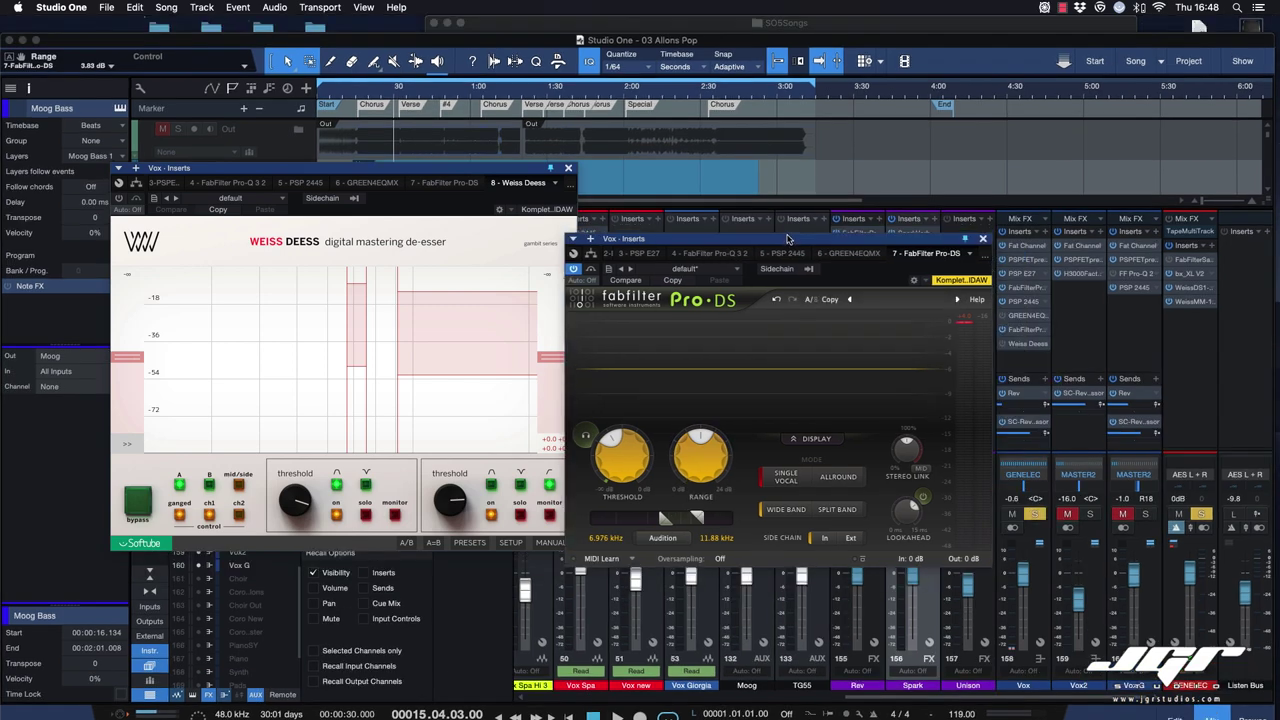
left_click_drag(787, 238, 788, 234)
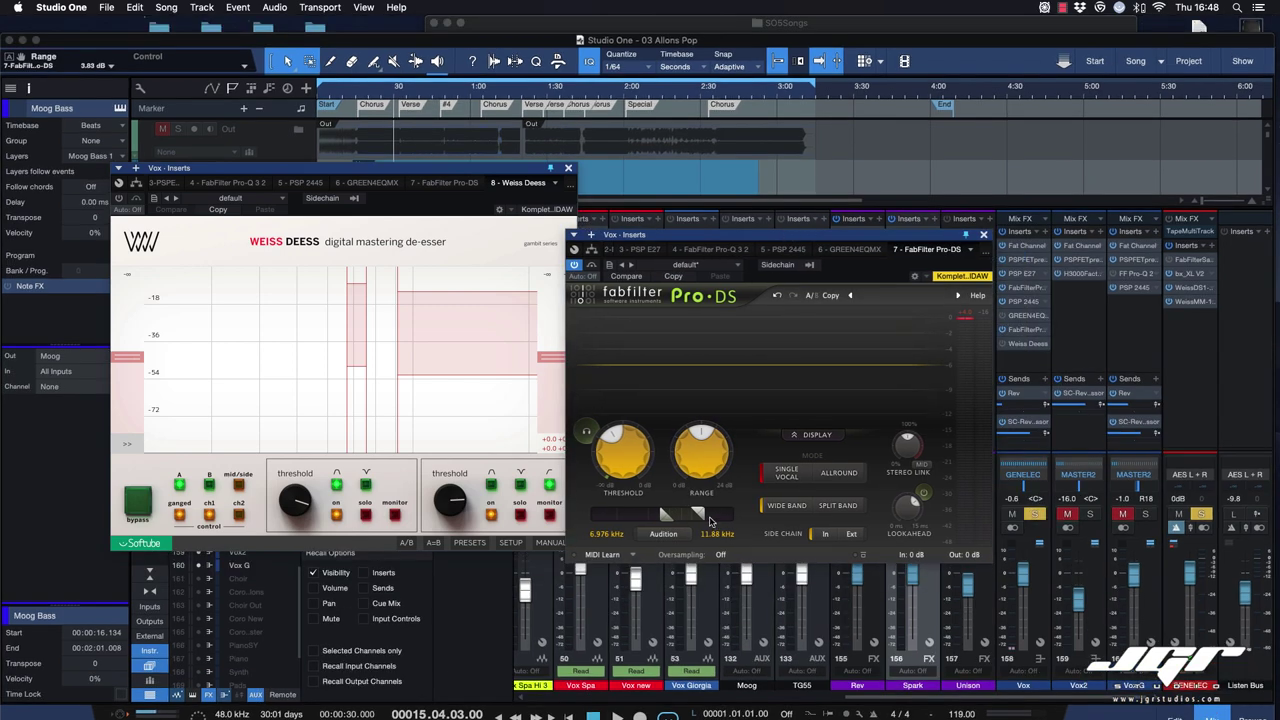
scroll(703, 519, "up", 5)
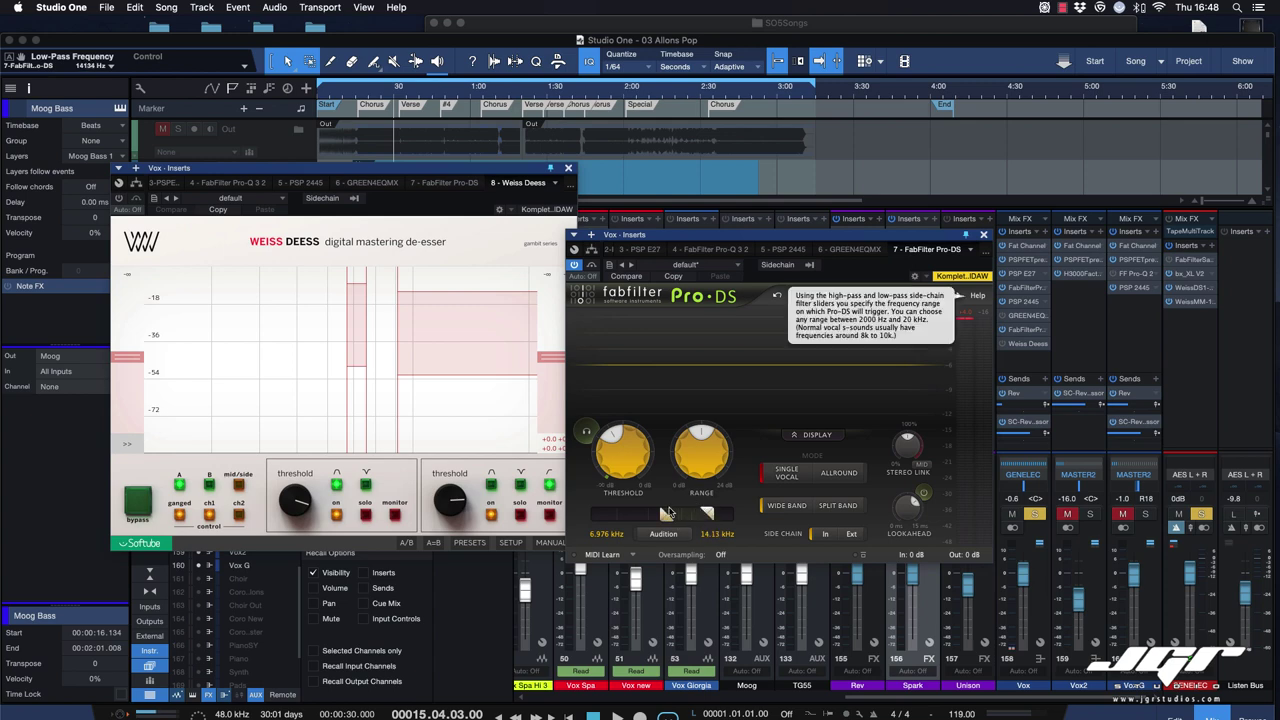
left_click_drag(738, 237, 740, 238)
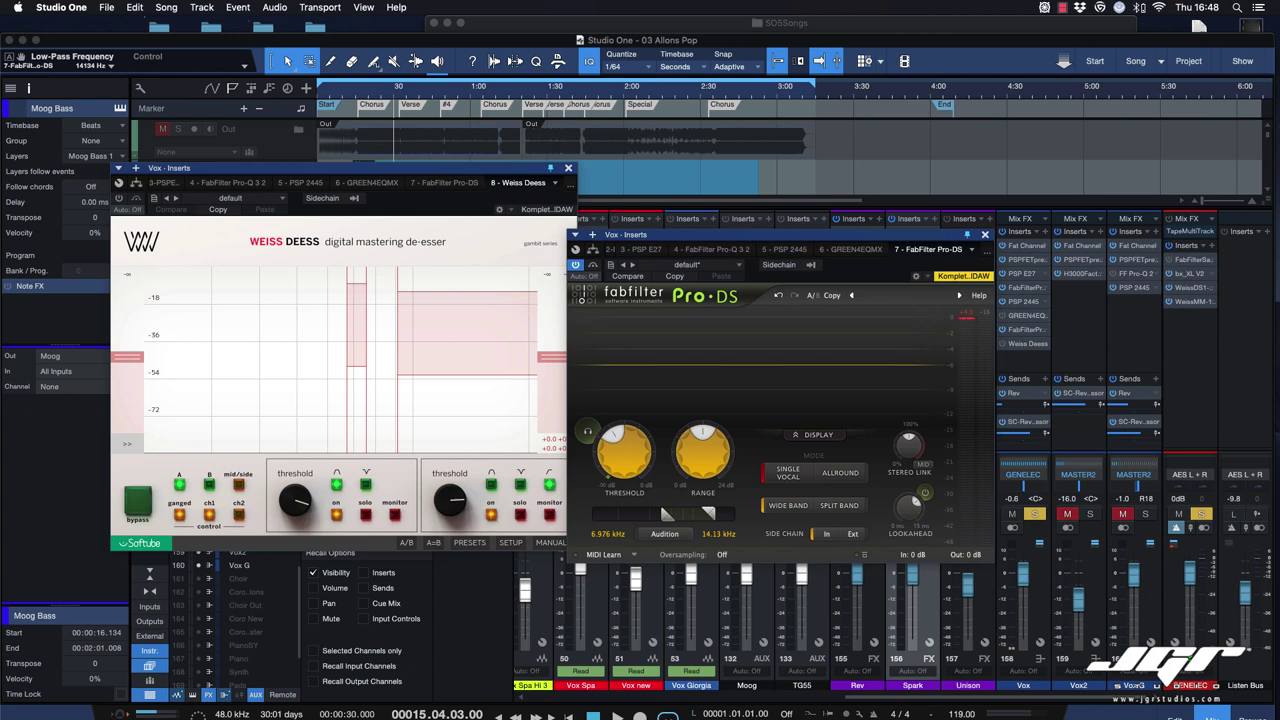
Step: Hide all open plug-in windows to reveal the mixer, and show them again
key("super+alt+w")
key("super+alt+w")
key("super+alt+w")
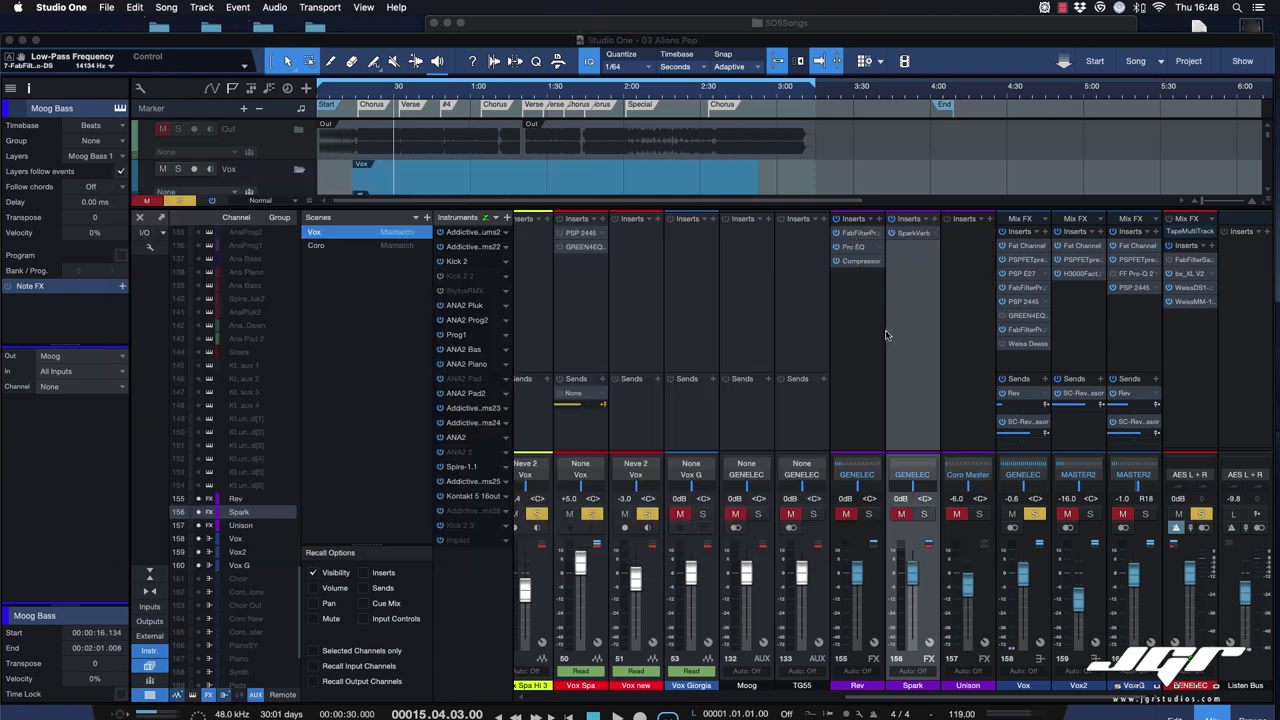
key("super+alt+w")
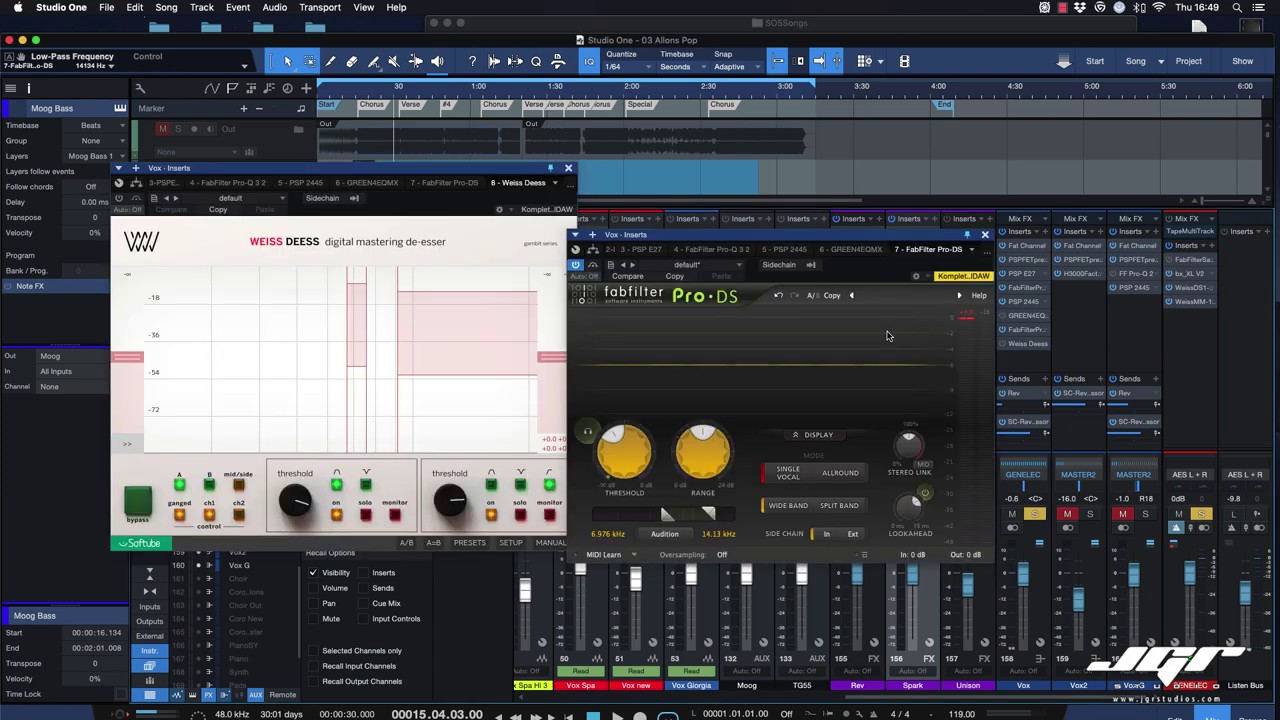
Step: Bring the Weiss Deess window forward, widen its low band to 1/2 octave and reduce the high band's range to about 33.3 dB
left_click_drag(879, 235, 879, 238)
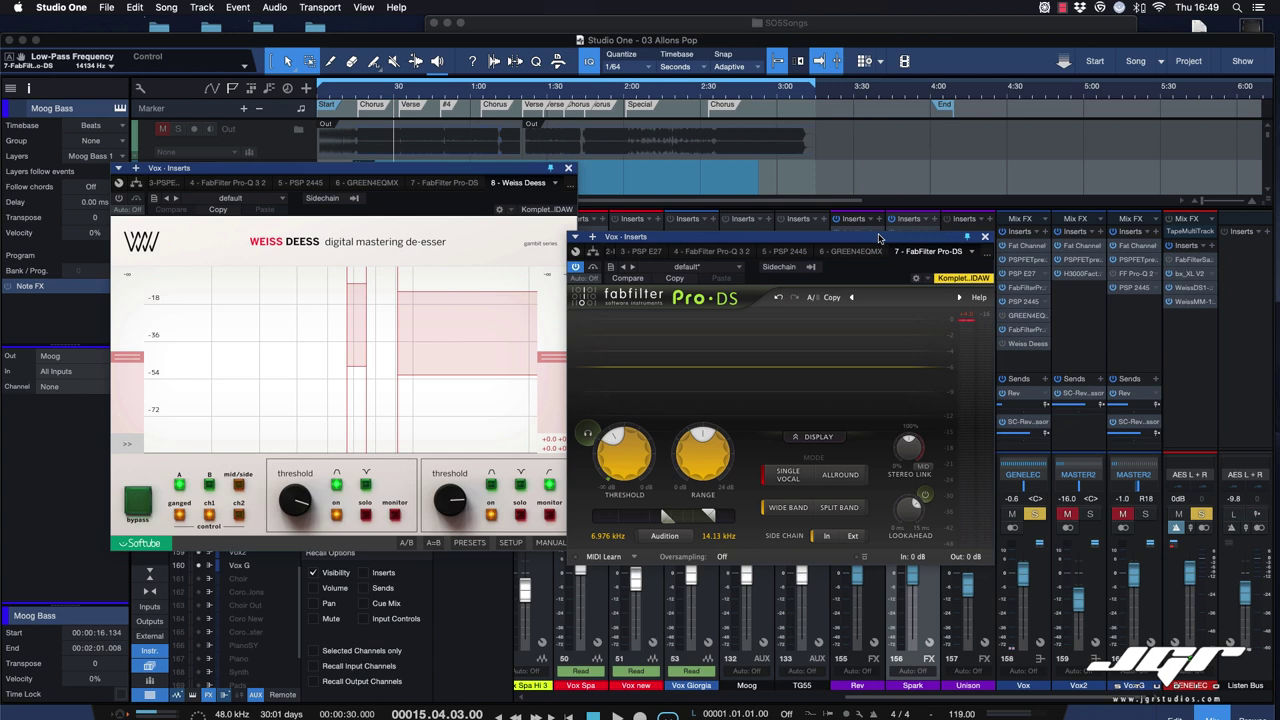
left_click_drag(503, 165, 691, 194)
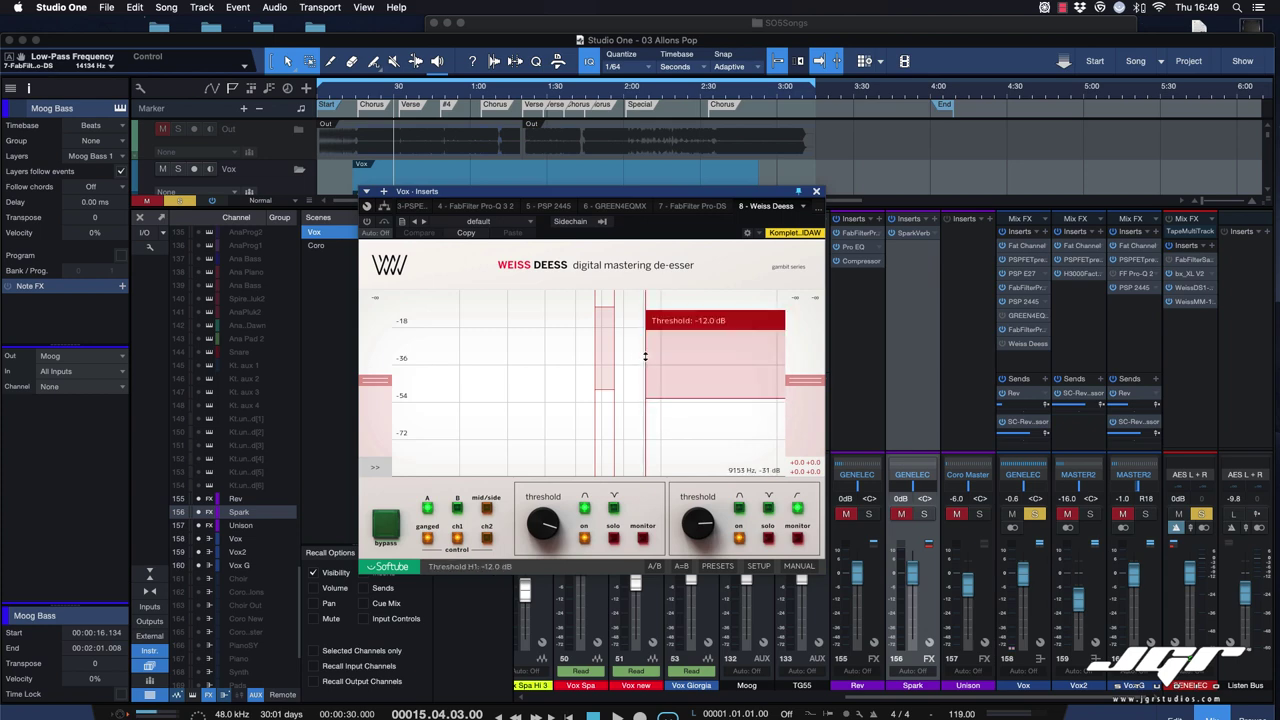
left_click_drag(617, 432, 632, 431)
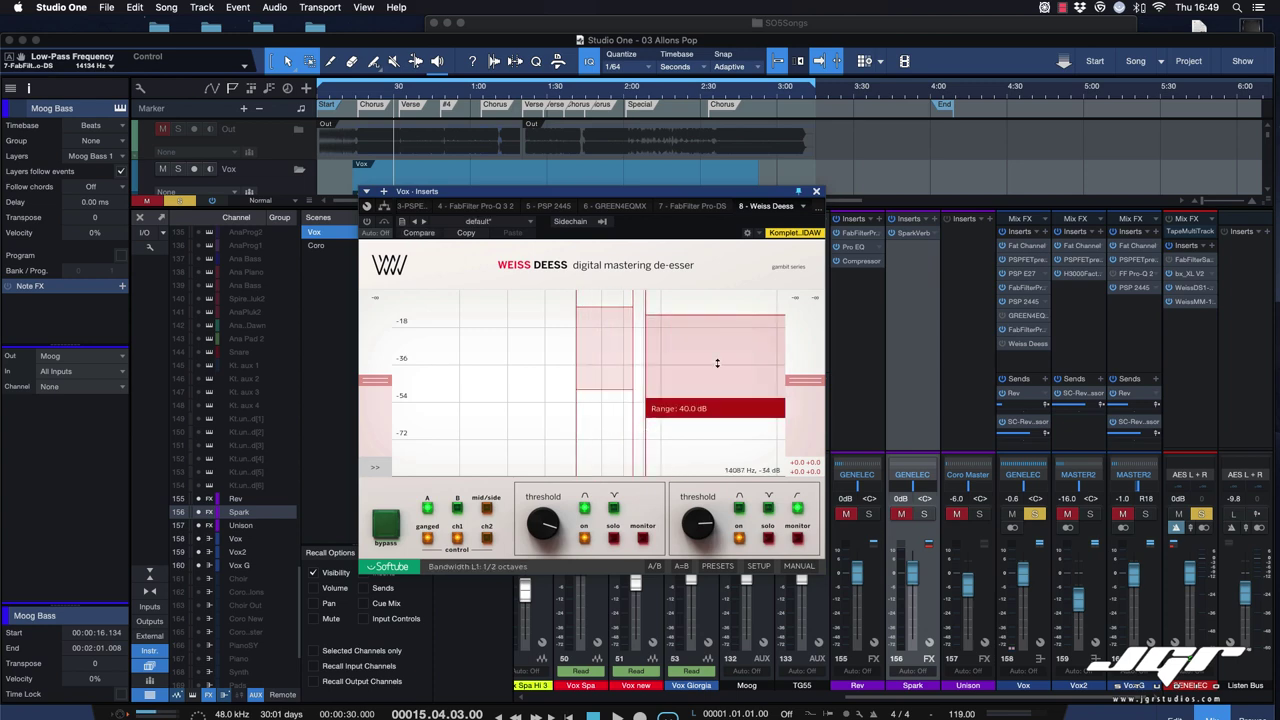
left_click_drag(717, 363, 724, 333)
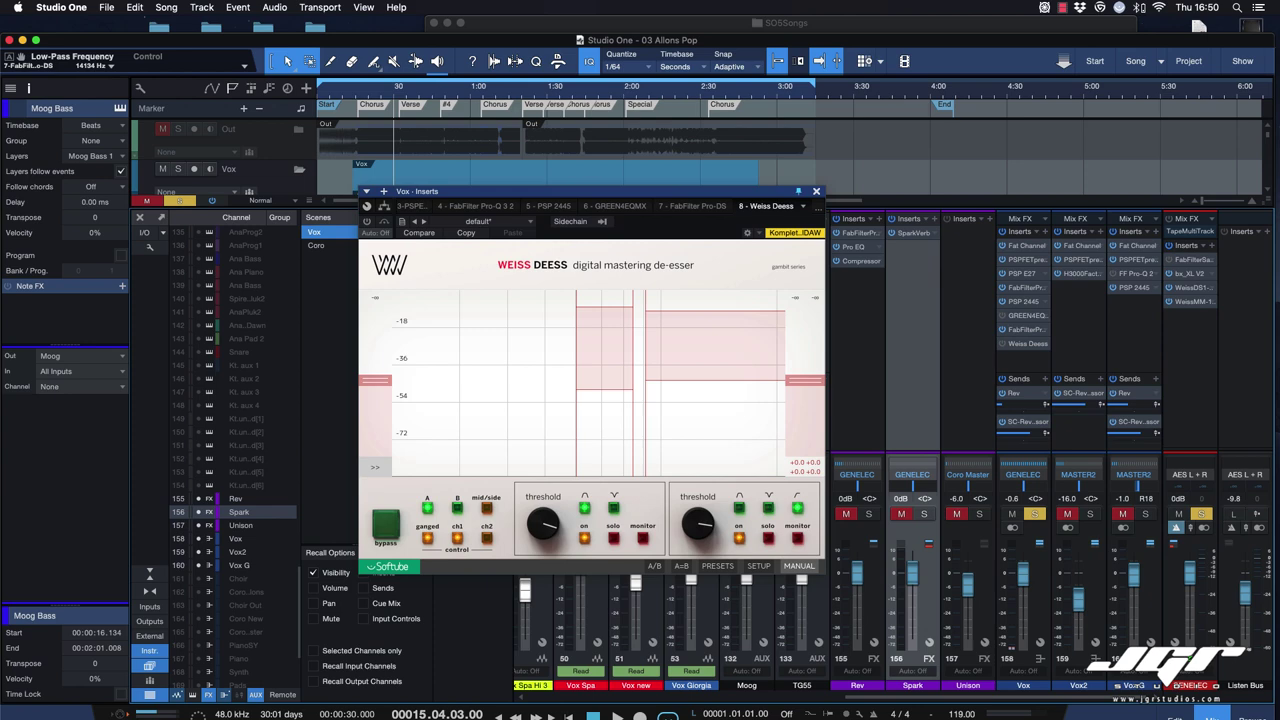
left_click_drag(771, 192, 882, 198)
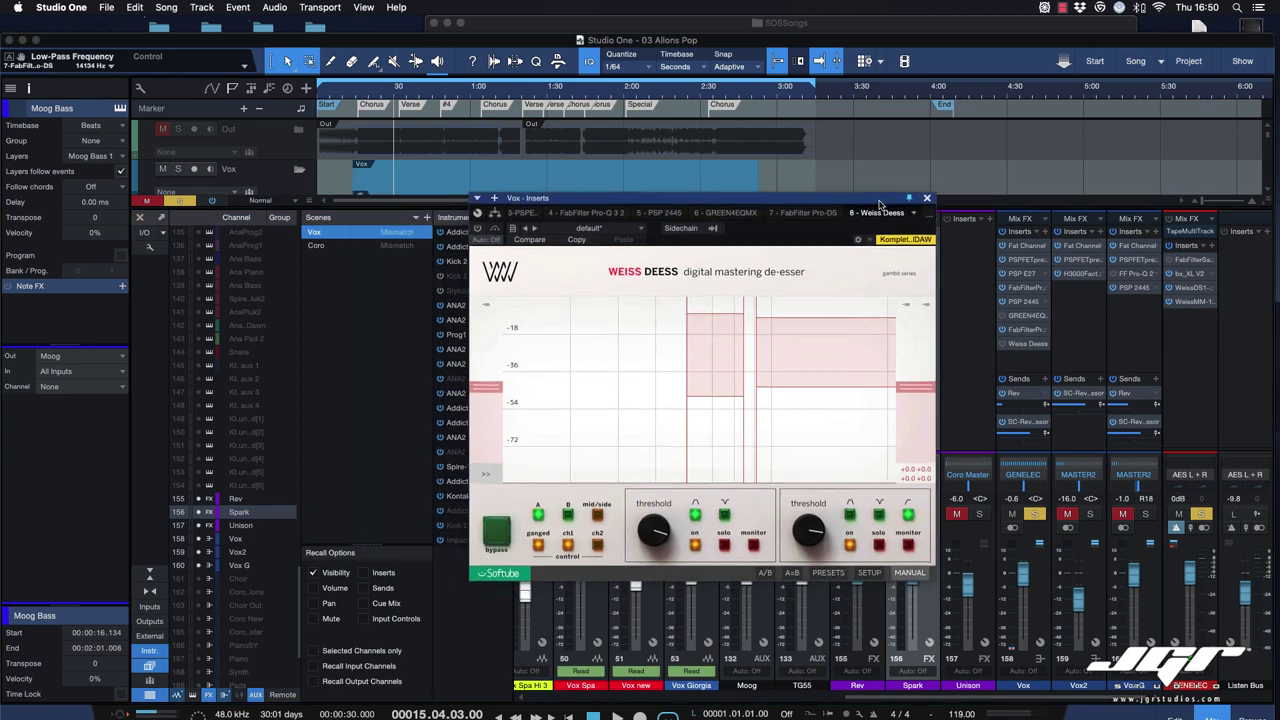
Step: Try the notch filter type on Weiss Deess's high band, and switch the band to bandpass
left_click(879, 515)
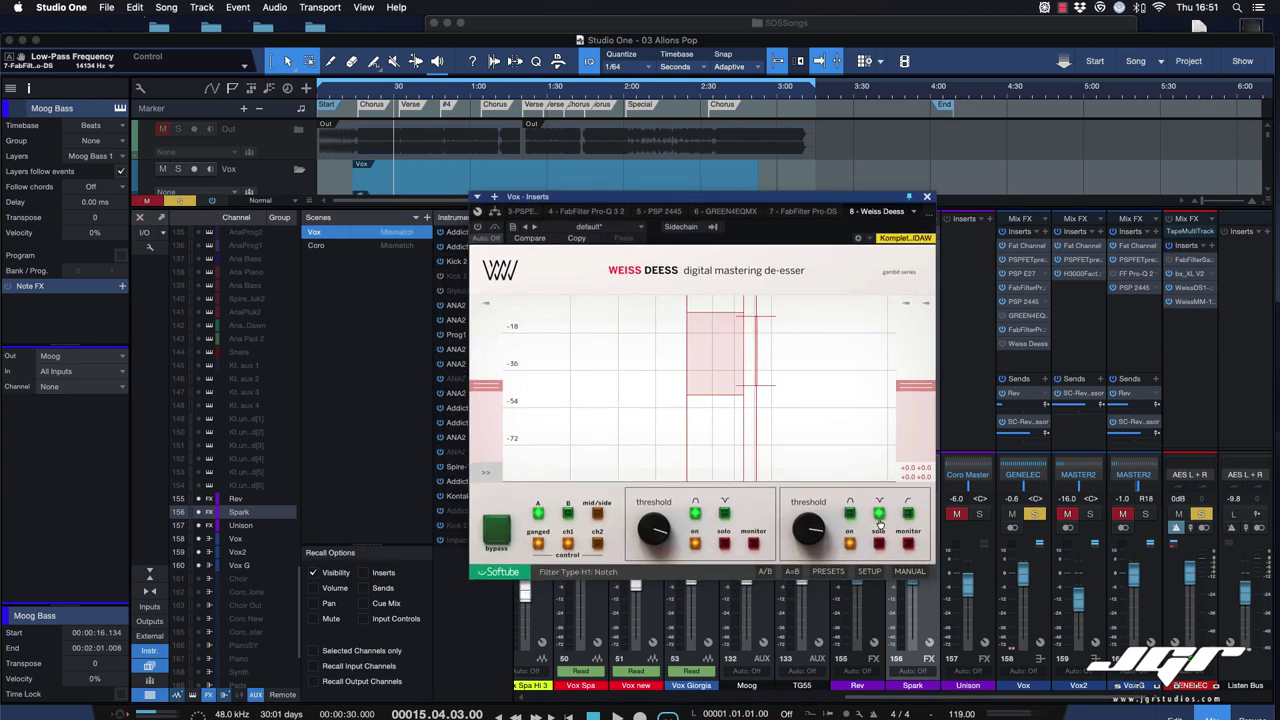
left_click(907, 514)
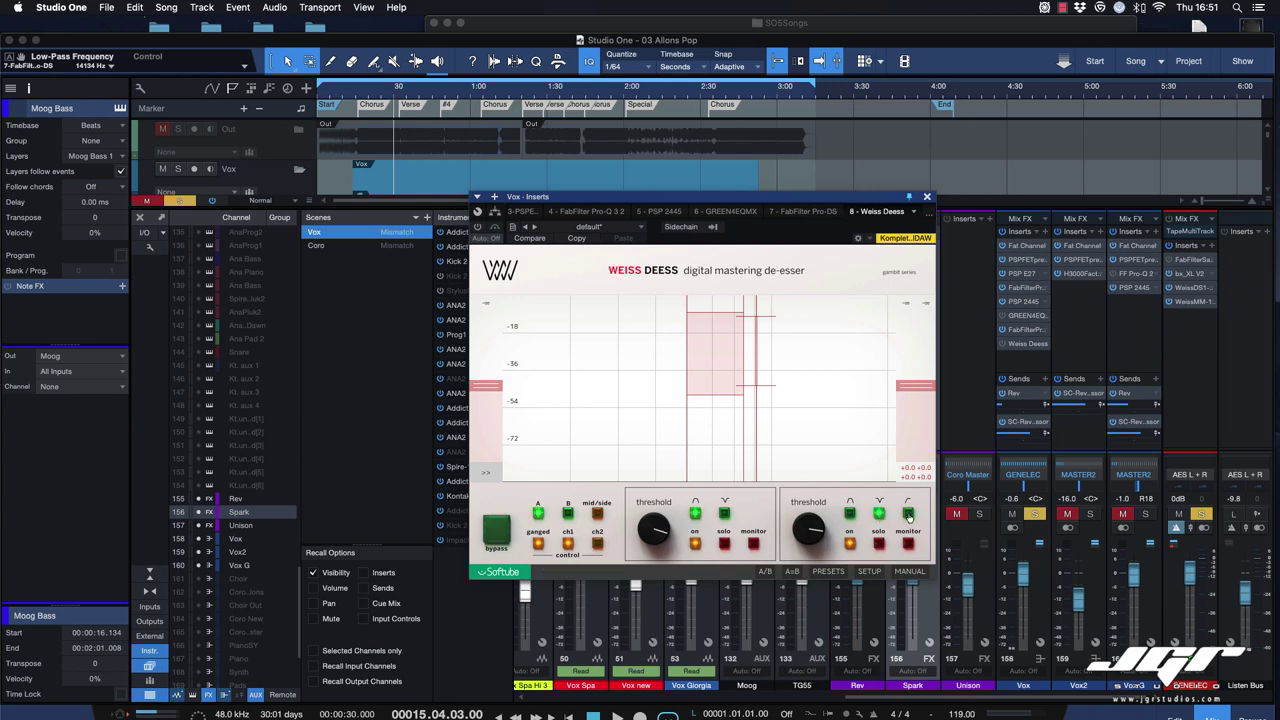
left_click(849, 515)
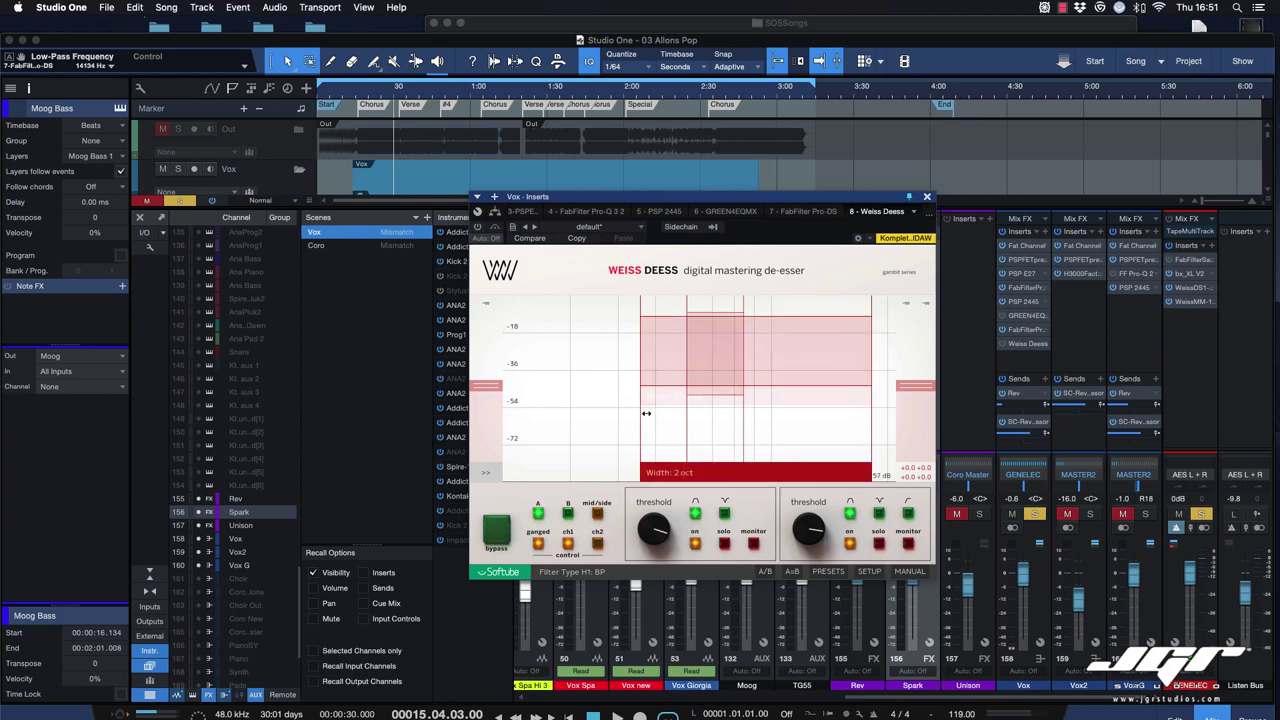
Step: Set the high band's bandwidth to 1/2 octave, centre frequency to about 10134 Hz and threshold to -17 dB
left_click_drag(640, 420, 604, 420)
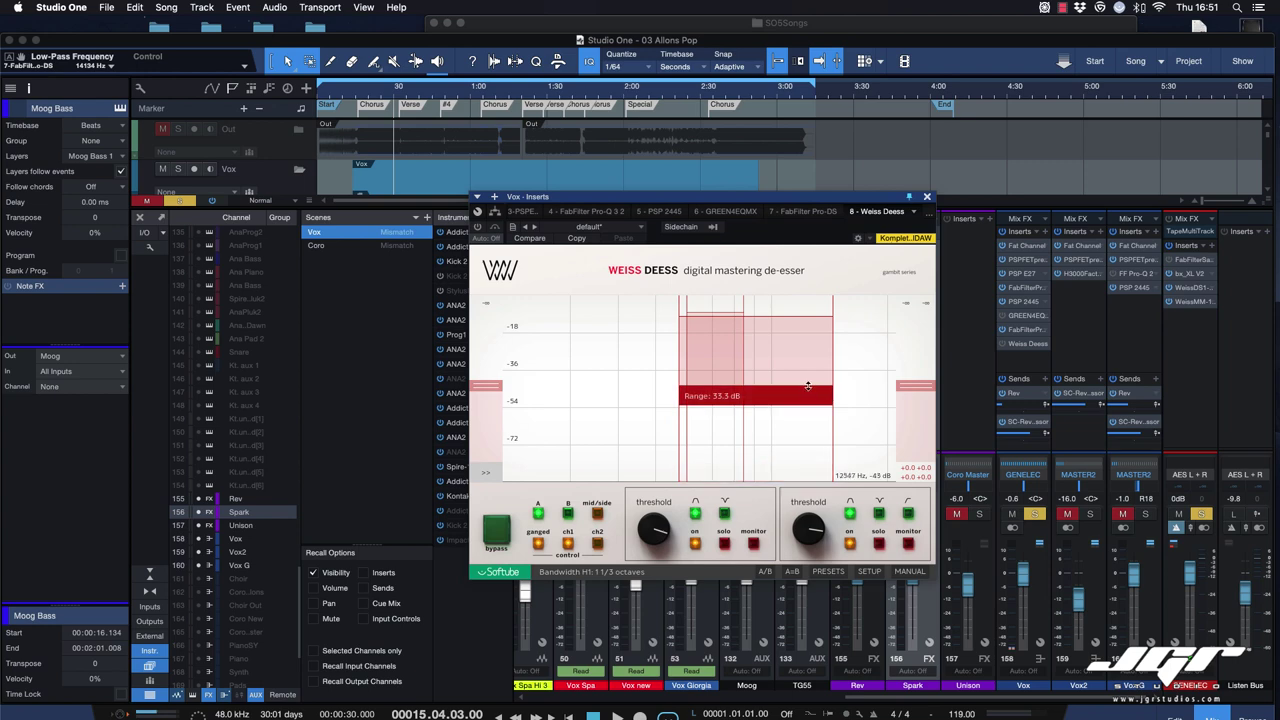
left_click_drag(809, 387, 809, 420)
left_click_drag(809, 306, 856, 306)
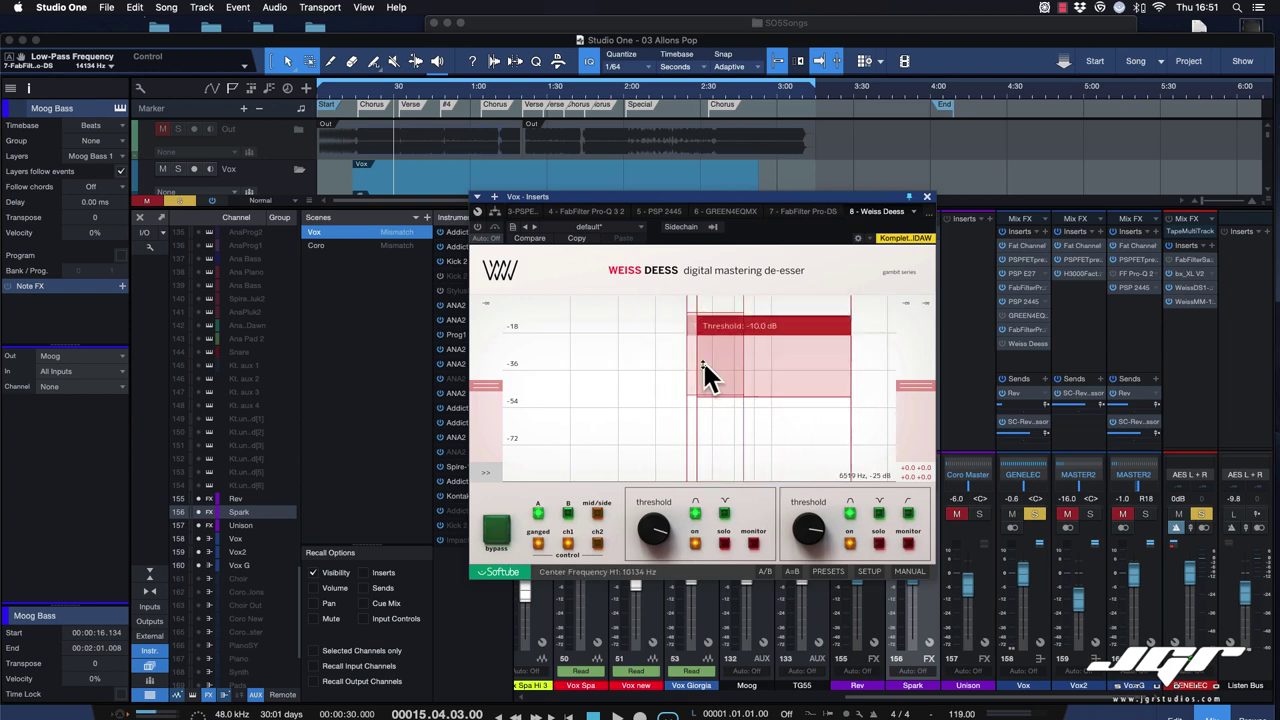
left_click_drag(696, 441, 662, 437)
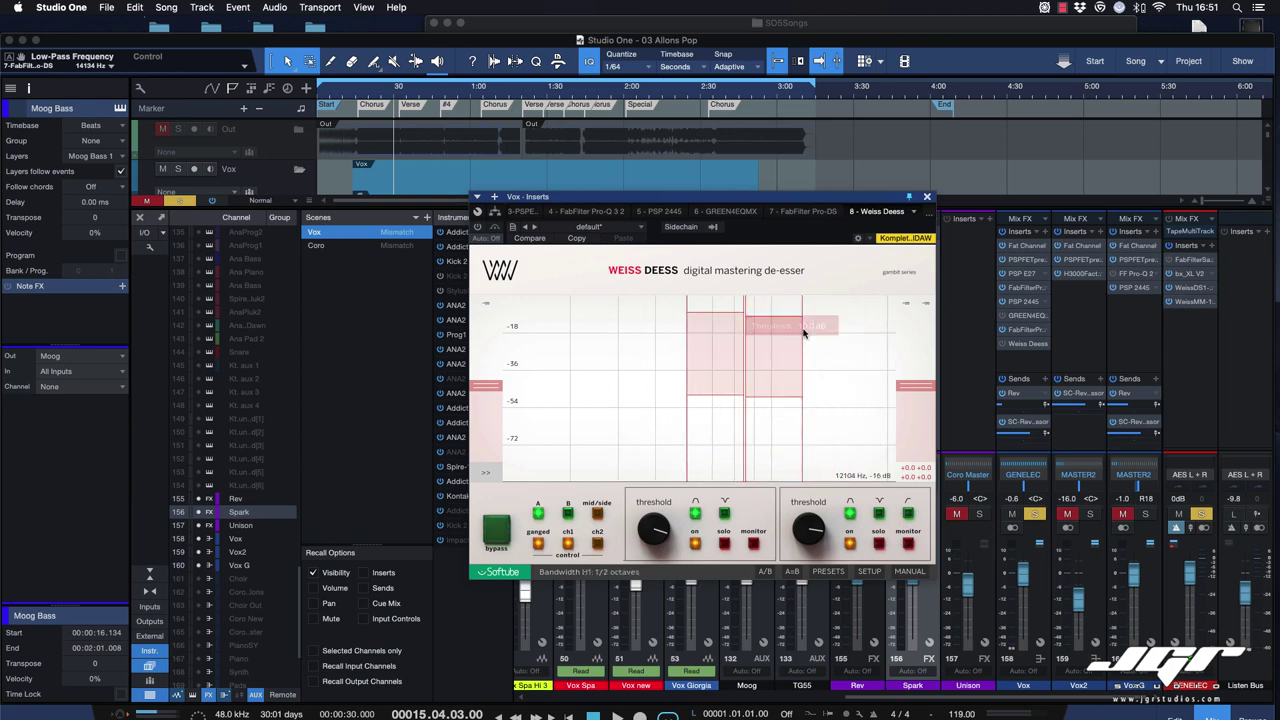
mouse_move(806, 450)
left_mouse_down()
mouse_move(816, 447)
mouse_move(804, 449)
left_mouse_up()
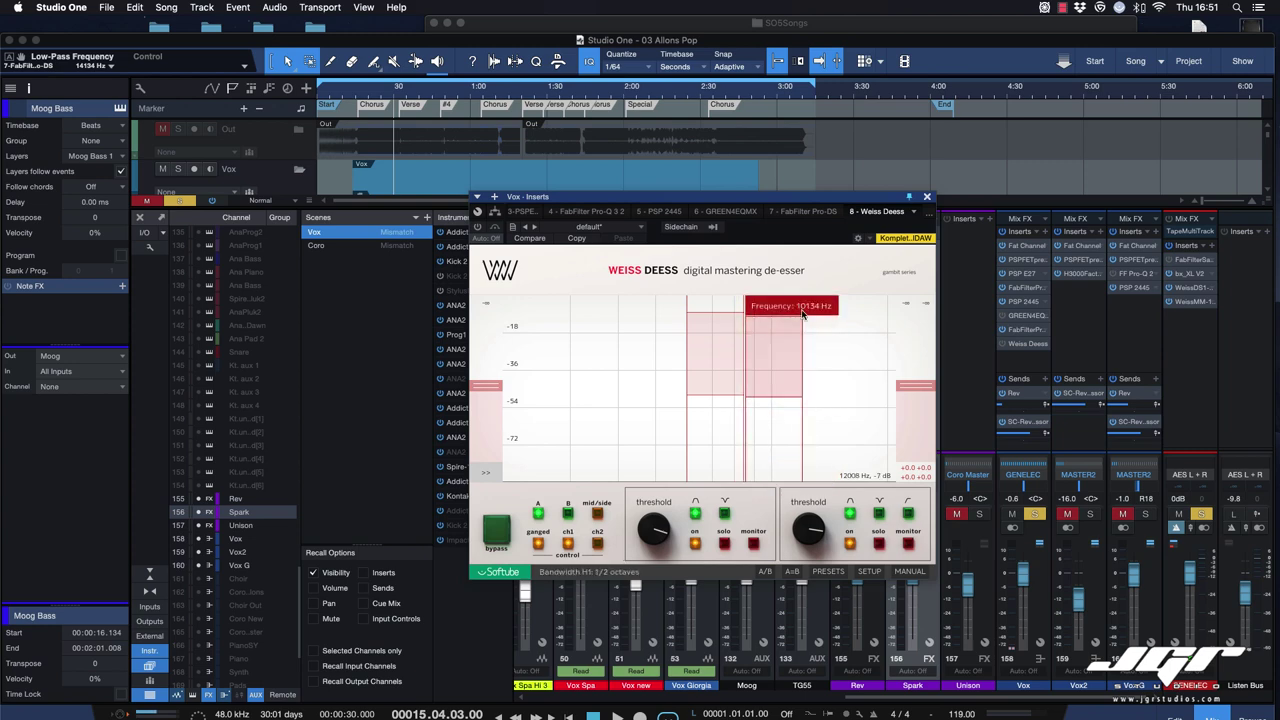
left_click_drag(803, 319, 804, 363)
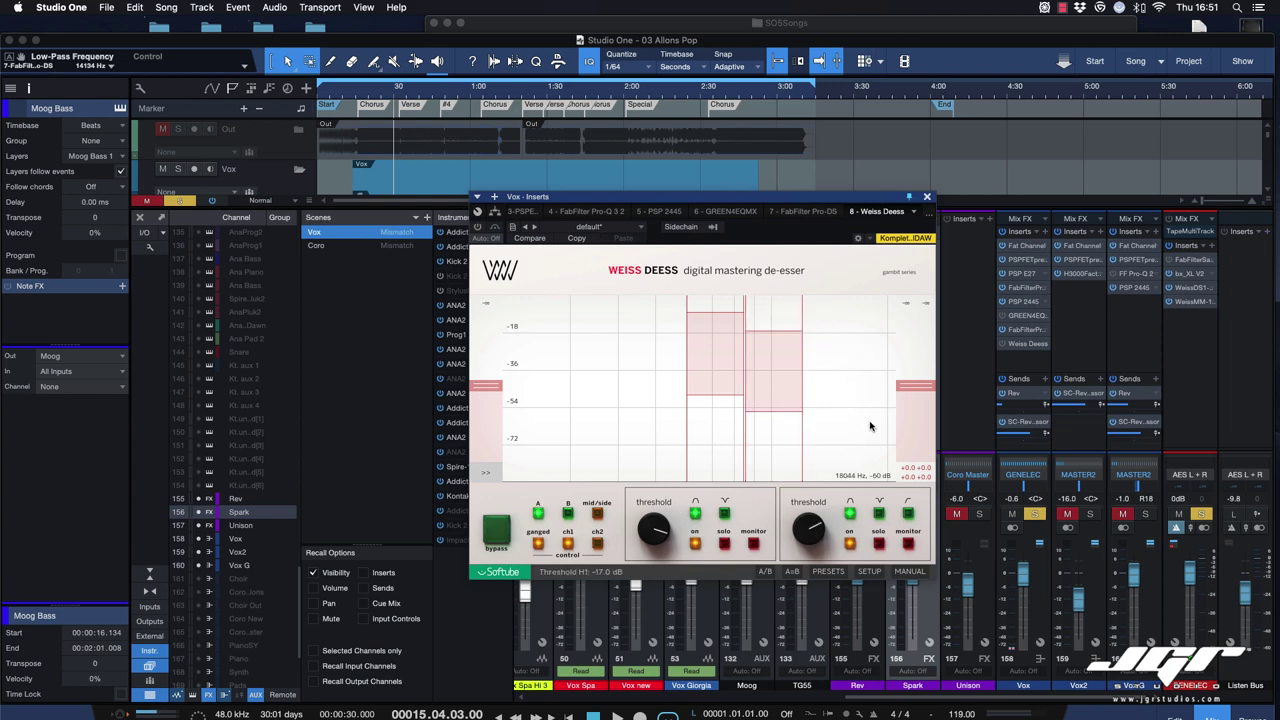
Step: Load the Lead Vocals in the Mix preset from Weiss Deess's preset collection
left_click(834, 573)
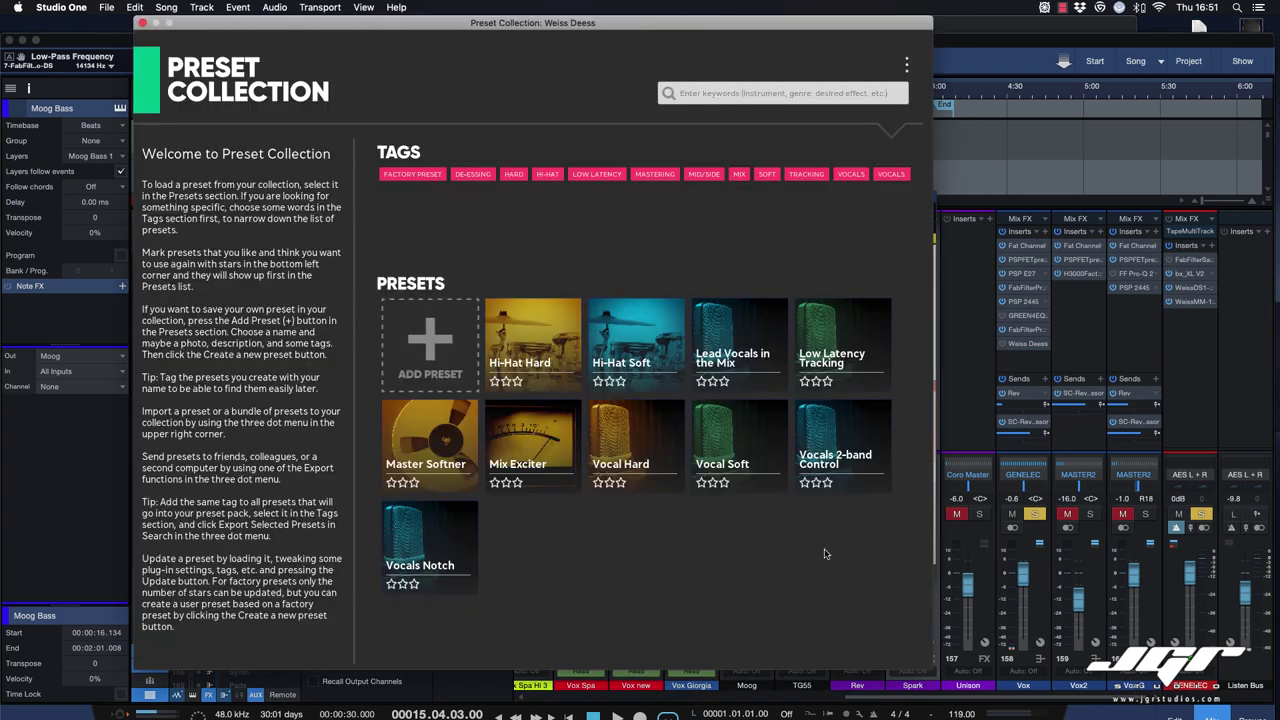
left_click(758, 348)
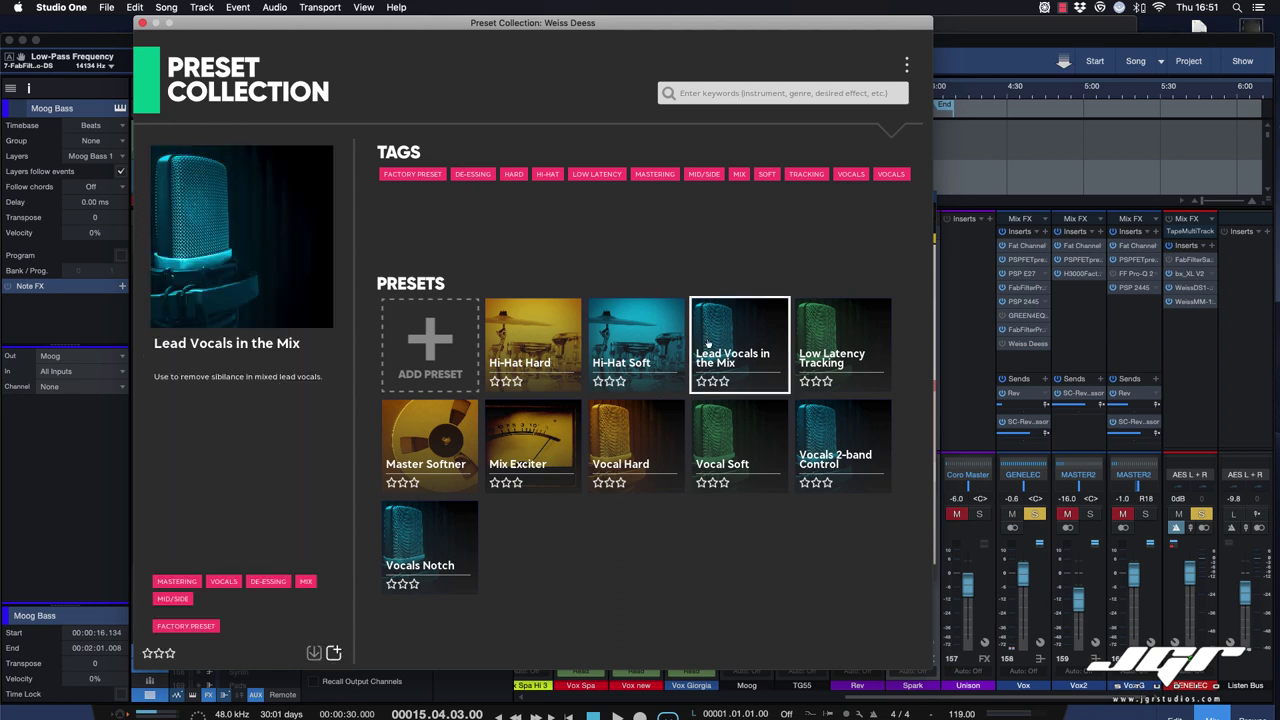
double_click(742, 368)
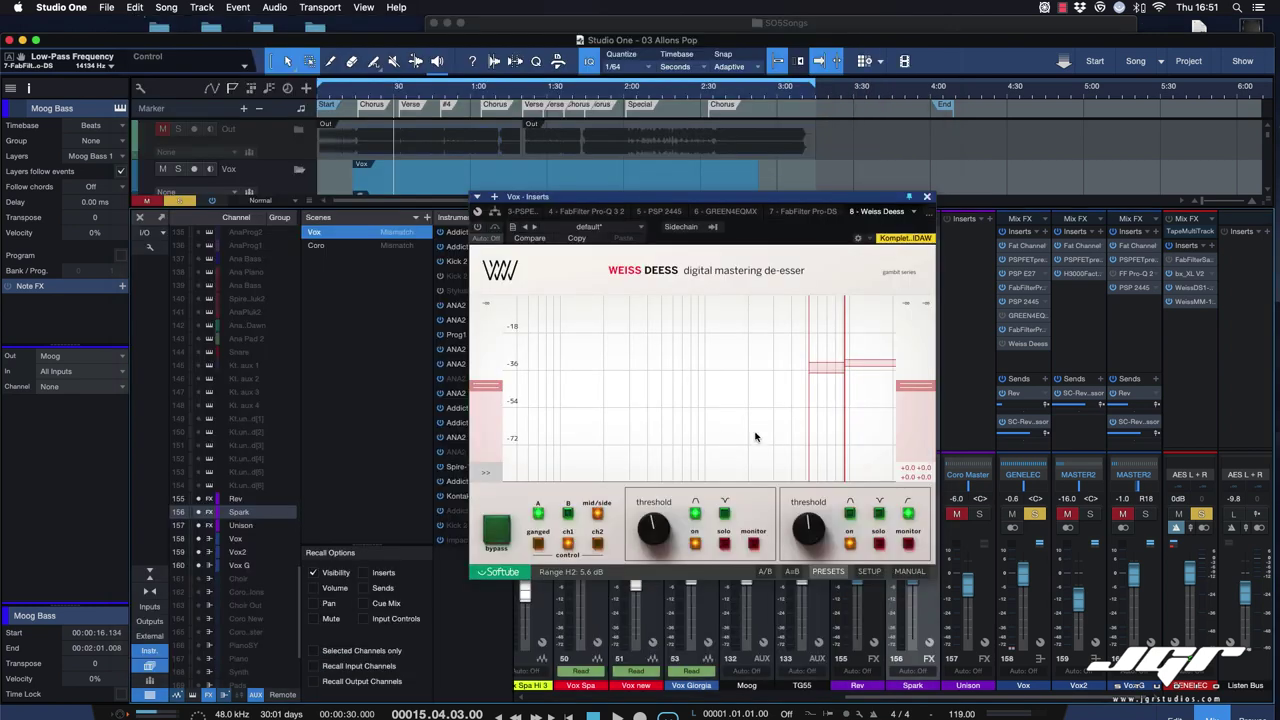
Step: Enable Weiss Deess and, during playback, set the low band's threshold to -34 dB and the high band's range to 12.8 dB
mouse_move(828, 389)
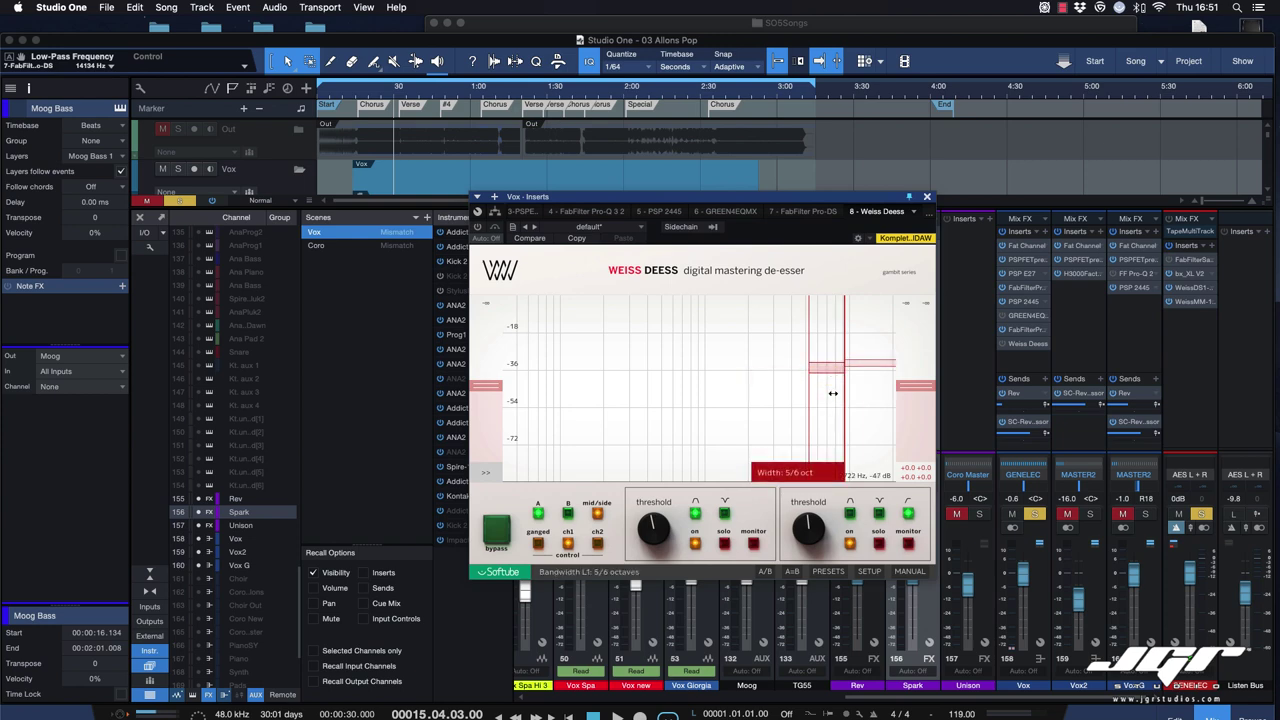
mouse_move(875, 395)
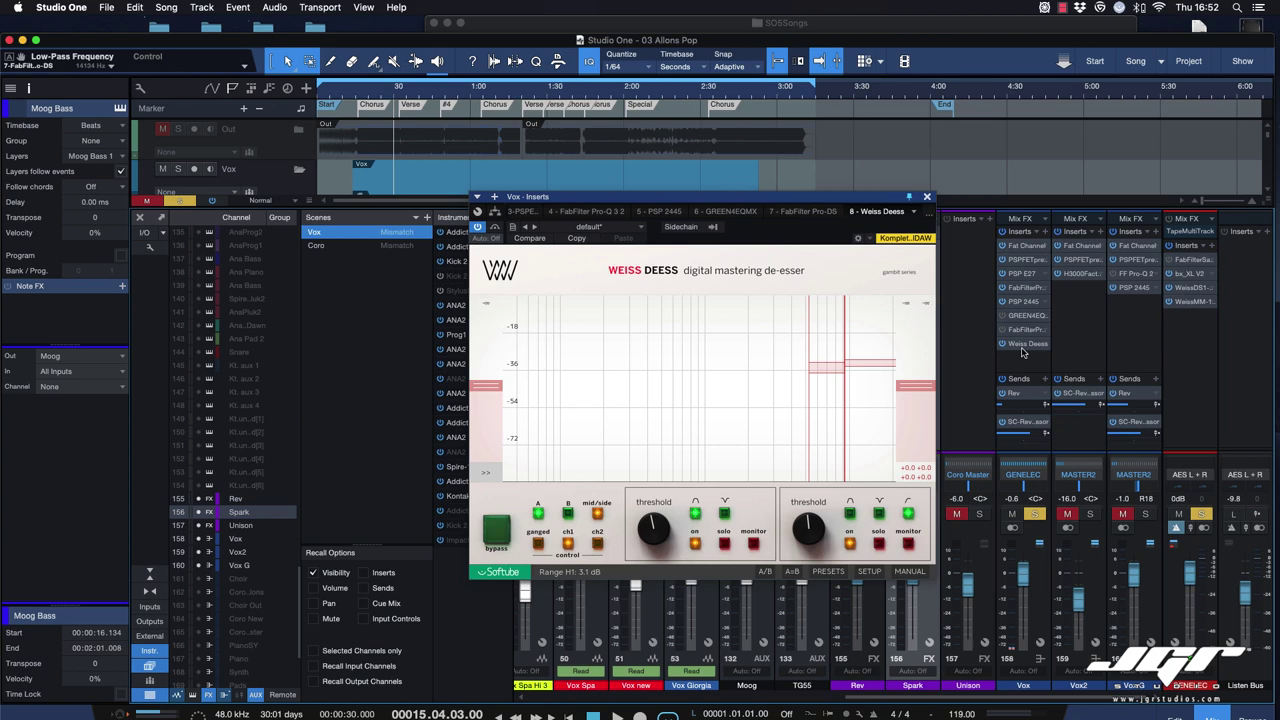
key("space")
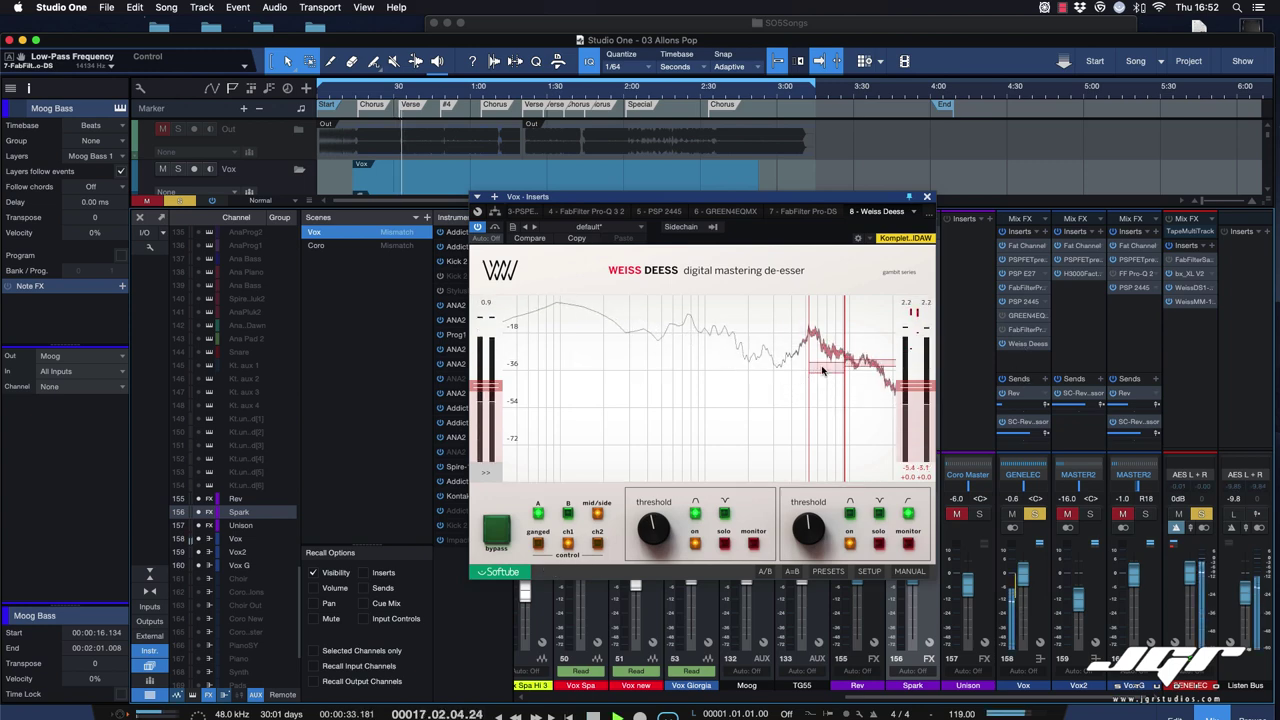
mouse_move(826, 372)
left_mouse_down()
mouse_move(828, 389)
mouse_move(871, 376)
mouse_move(872, 394)
mouse_move(826, 380)
left_mouse_up()
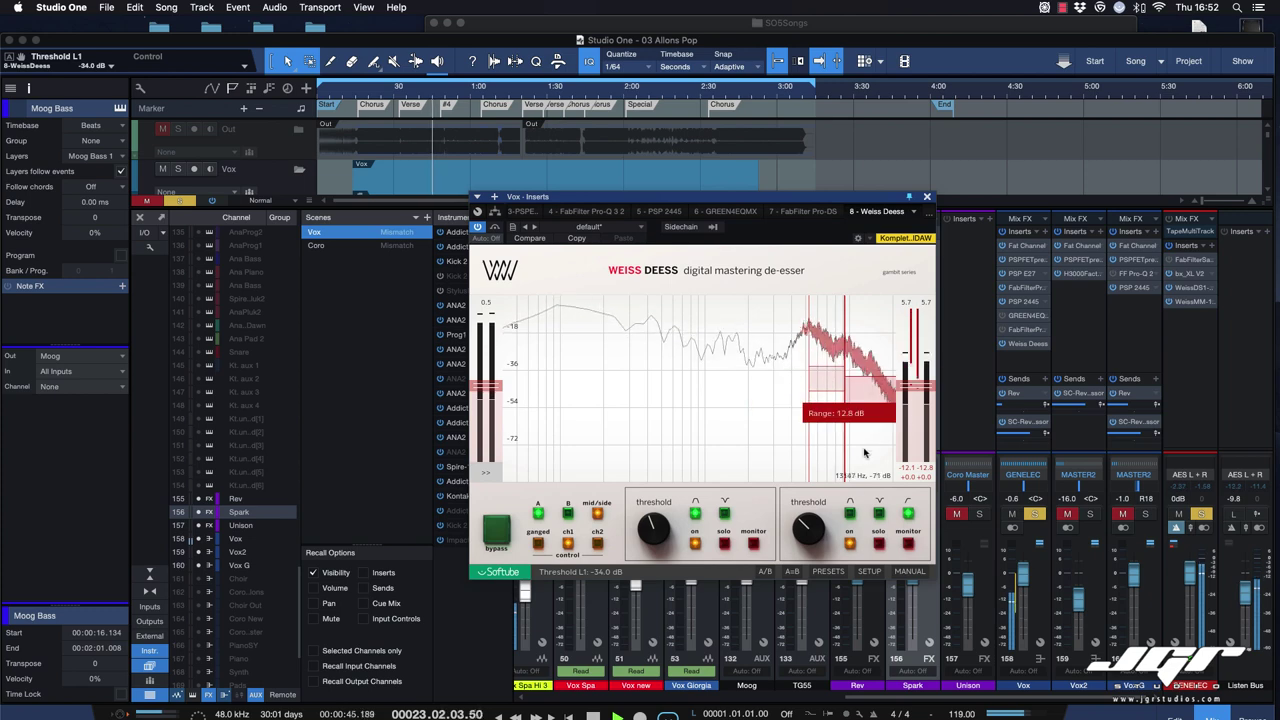
key("space")
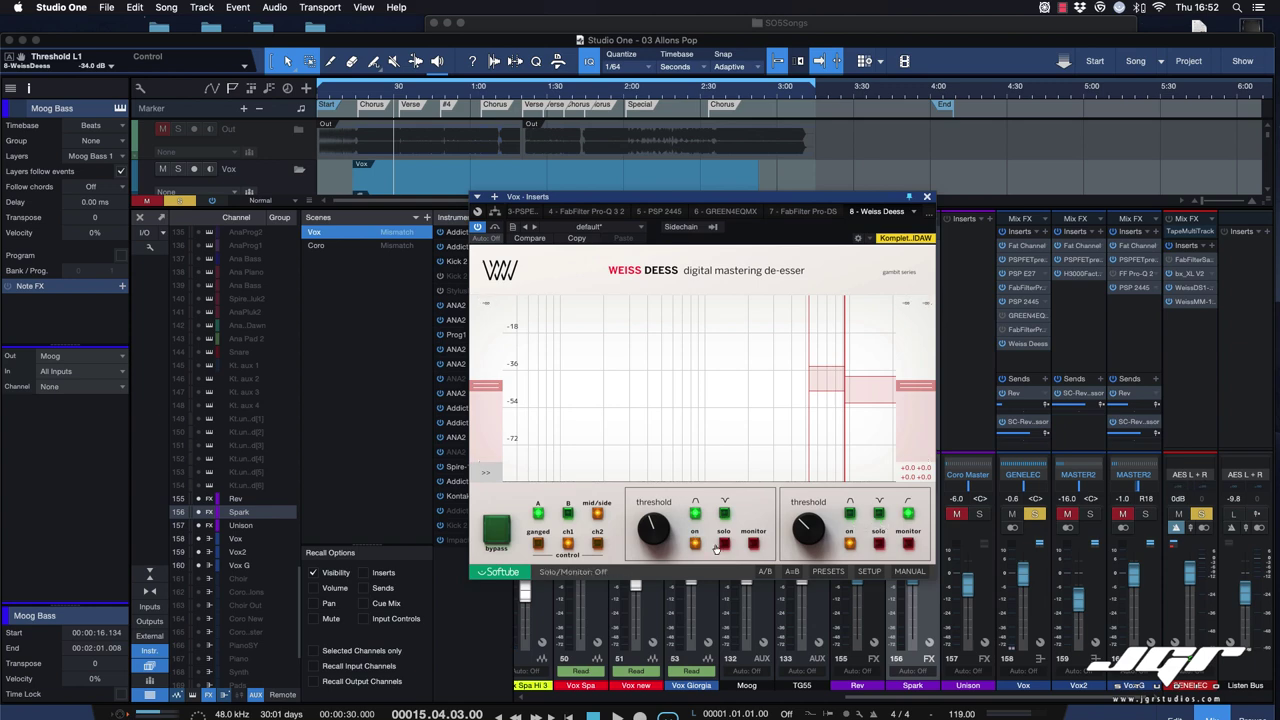
Step: Turn on monitoring for the low band and listen to its trigger signal during playback
left_click(756, 546)
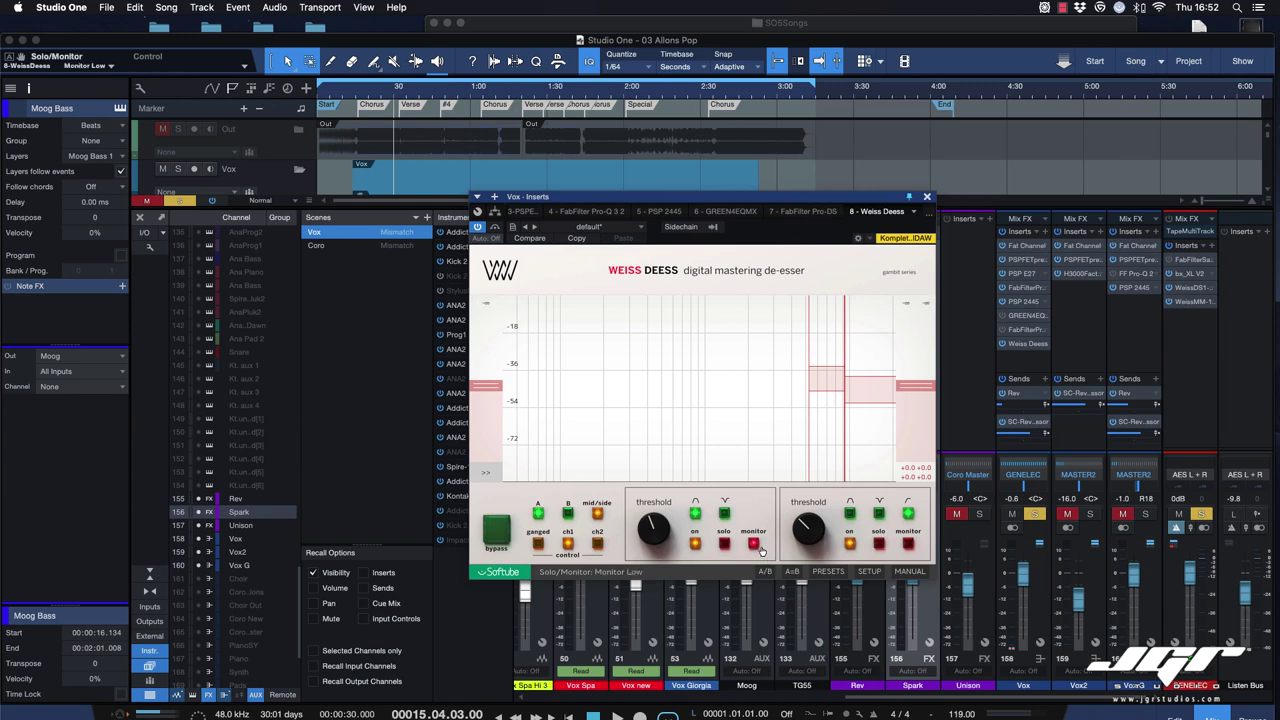
key("space")
mouse_move(849, 436)
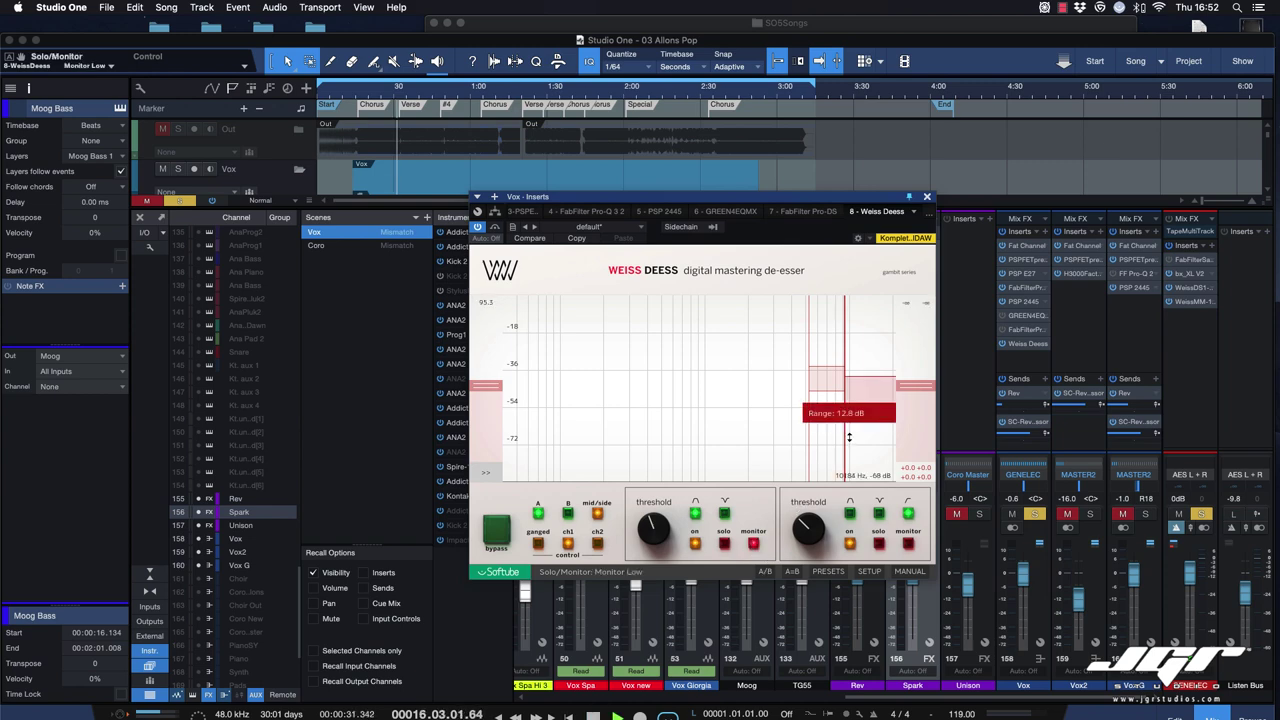
left_click_drag(849, 436, 827, 410)
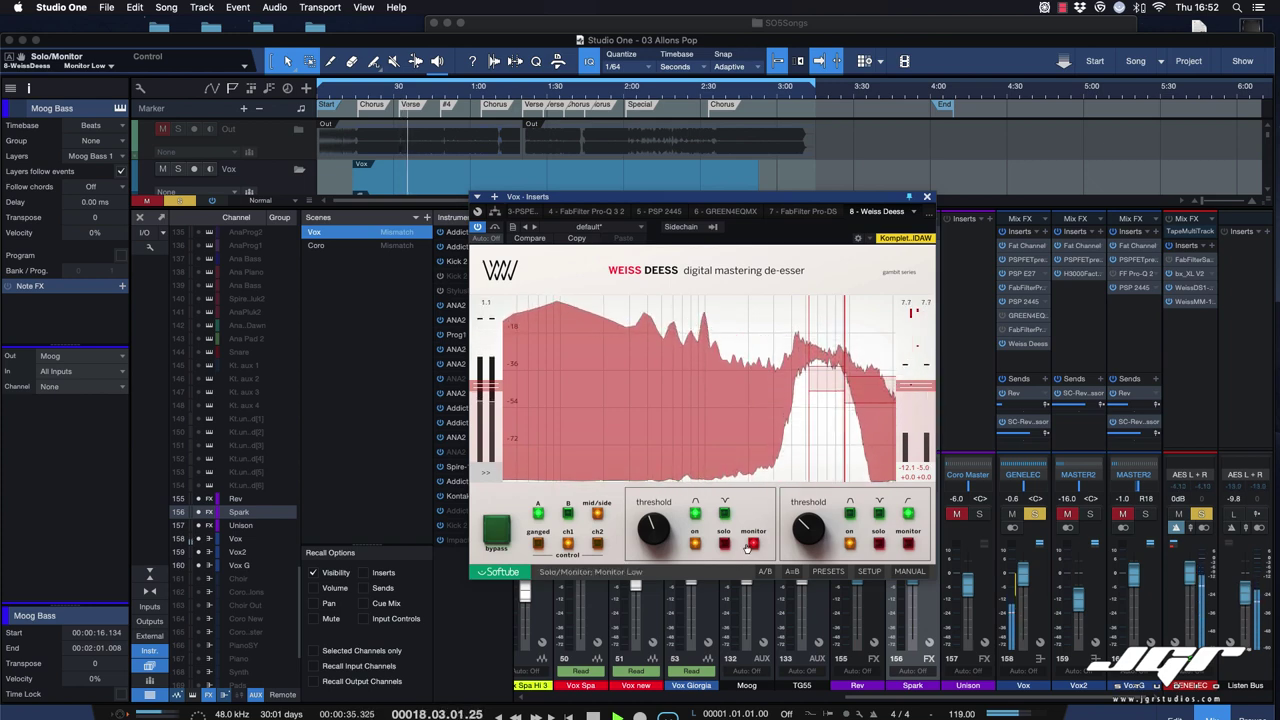
Step: Monitor the high band during playback, set its threshold to -41 dB and stop playback
left_click(908, 543)
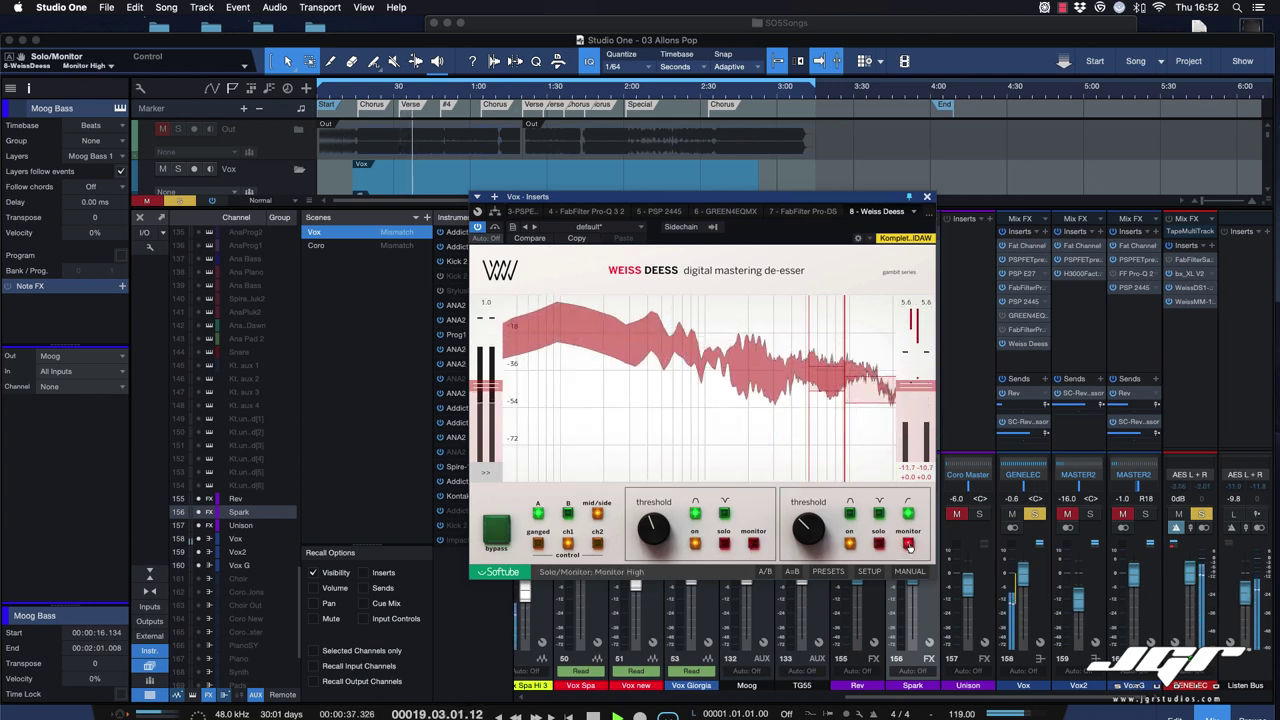
left_click_drag(868, 388, 870, 393)
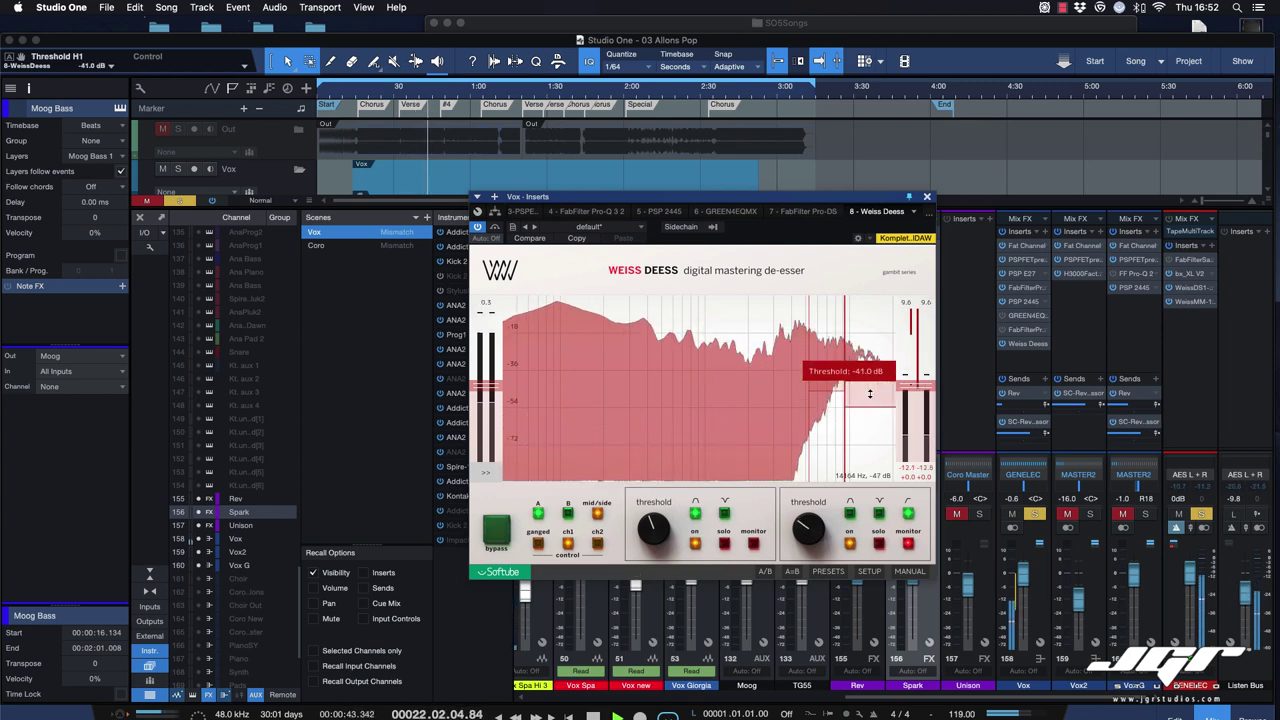
key("space")
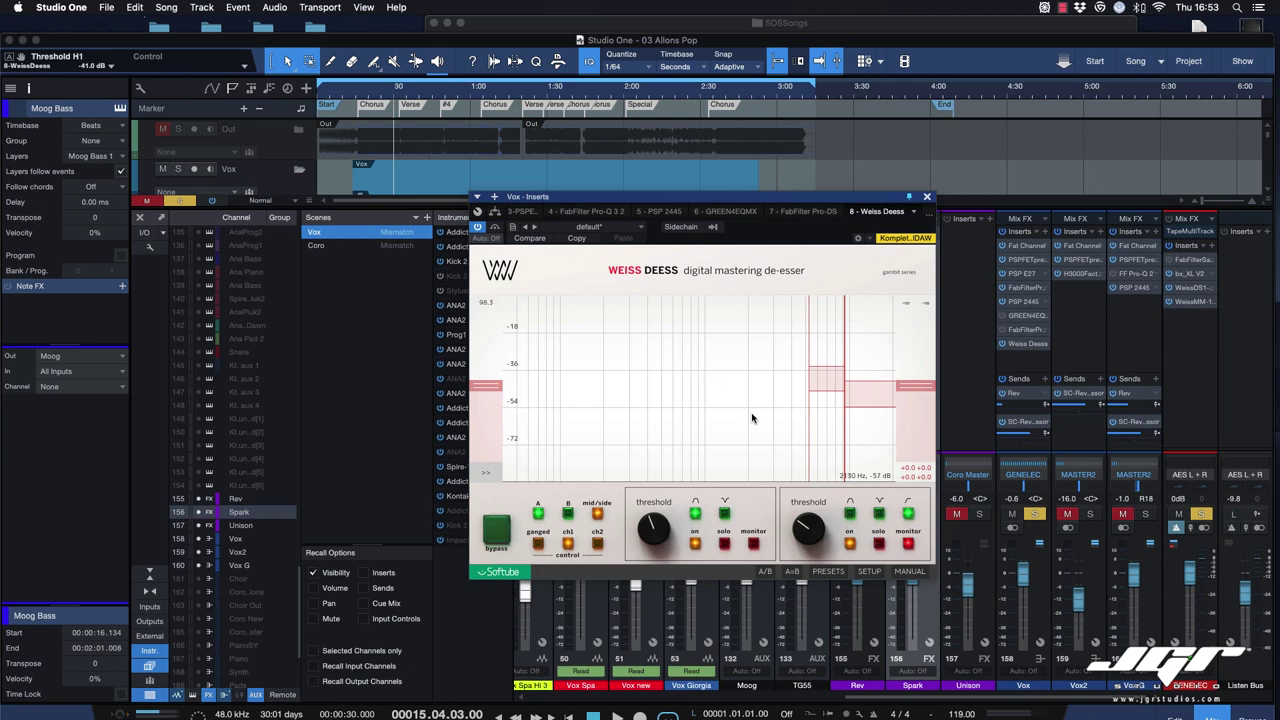
Step: Open Weiss Deess's extended settings, turn Low Latency on and keep the Parallel Mix at its maximum
left_click(485, 474)
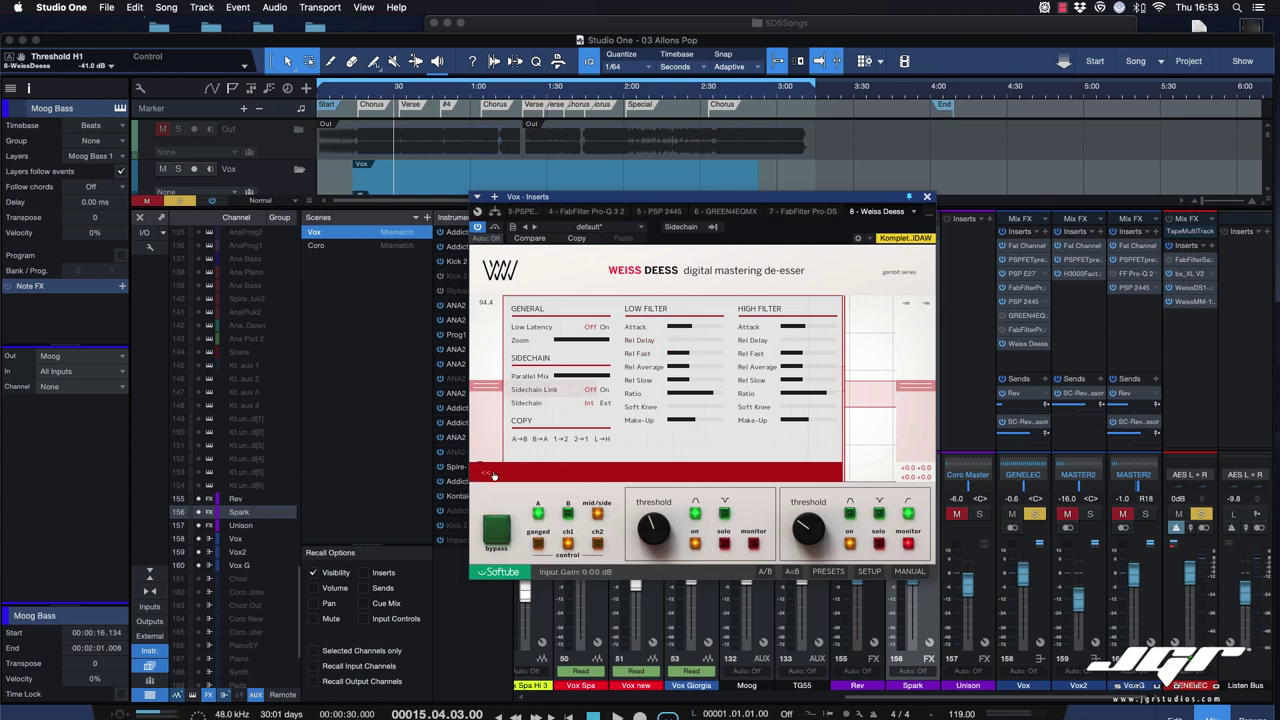
left_click(600, 327)
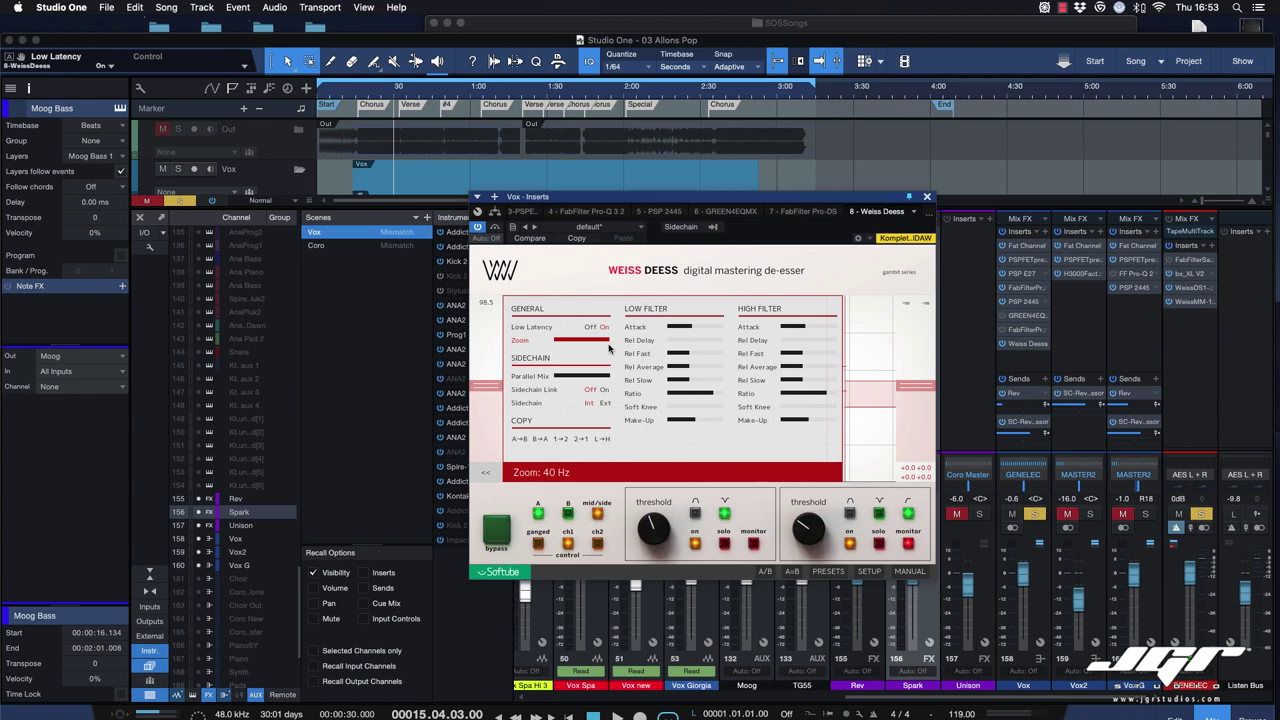
left_click_drag(559, 376, 603, 376)
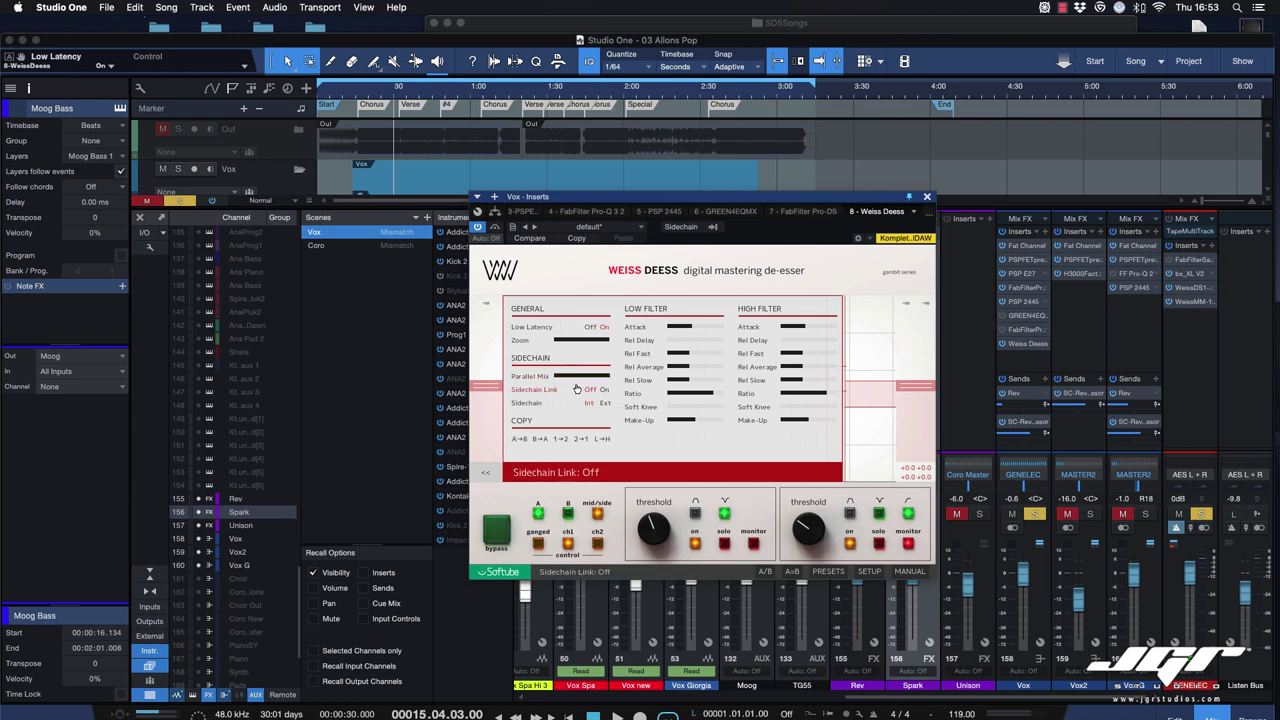
Step: Try the plug-in's side-chain input options, switch Weiss Deess's side-chain source to External and back to Internal, and reposition its window
left_click(684, 229)
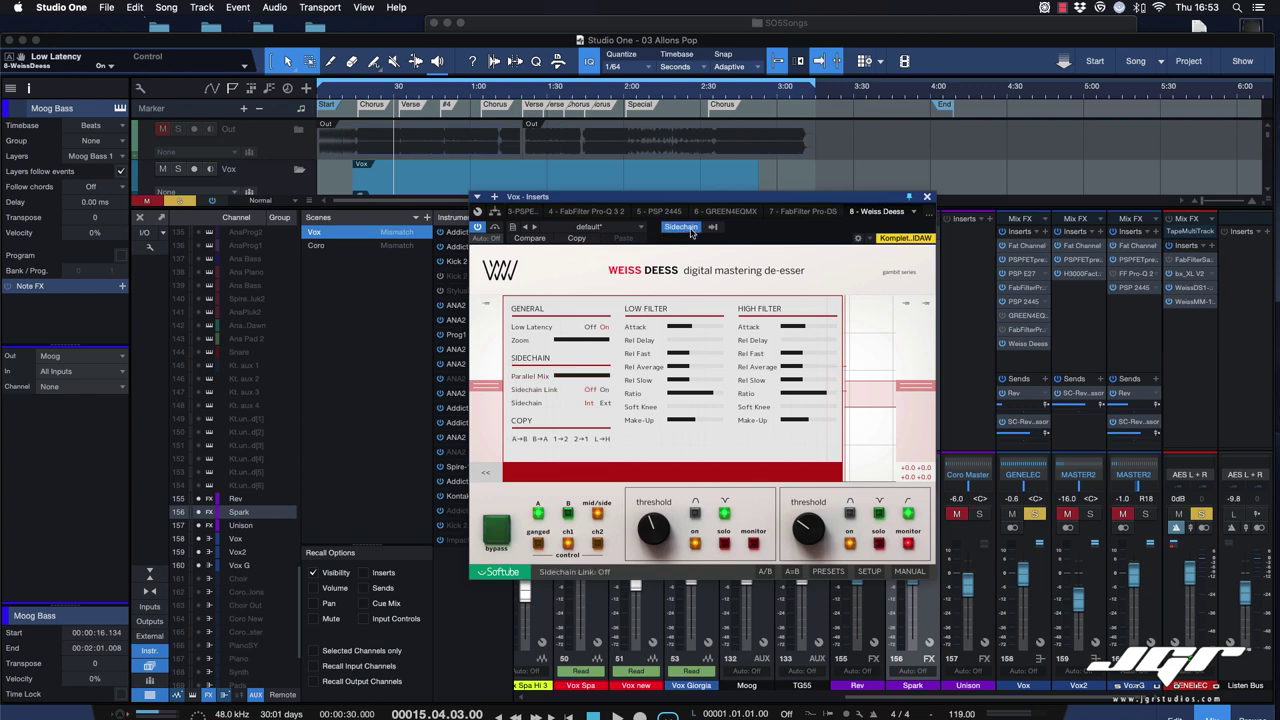
left_click(712, 228)
left_click(712, 228)
left_click(681, 227)
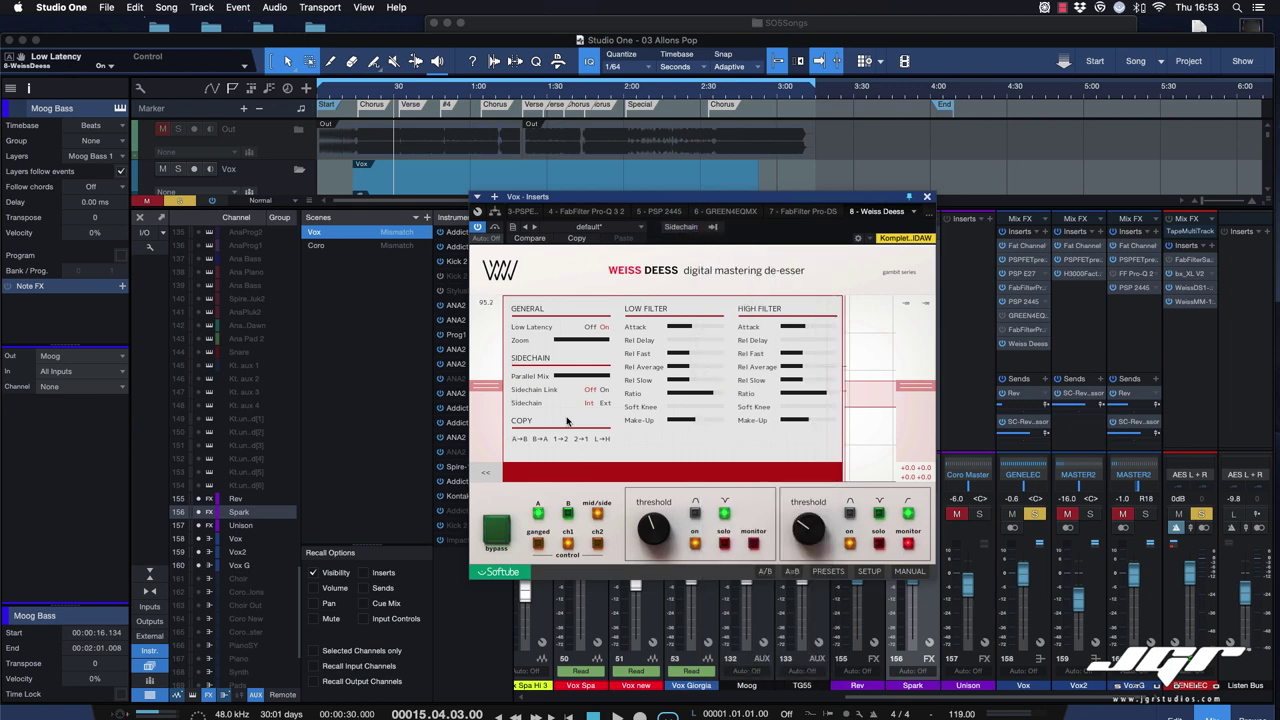
left_click(601, 405)
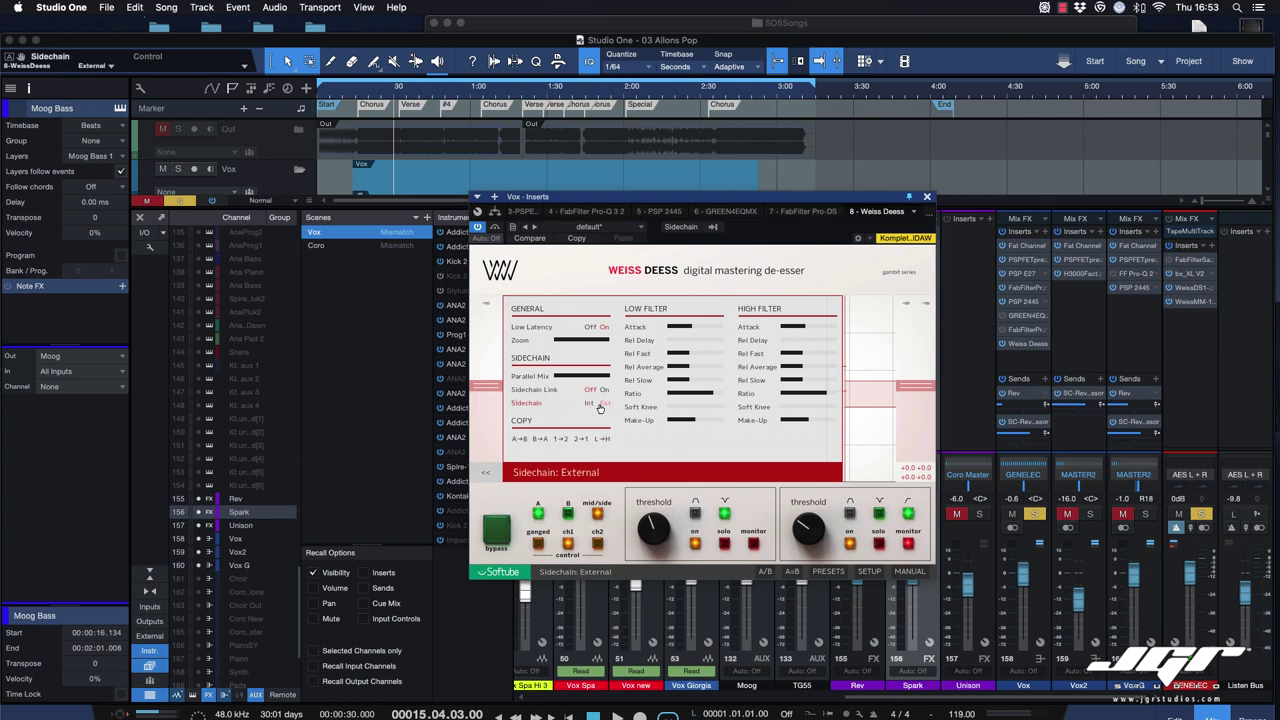
left_click(600, 406)
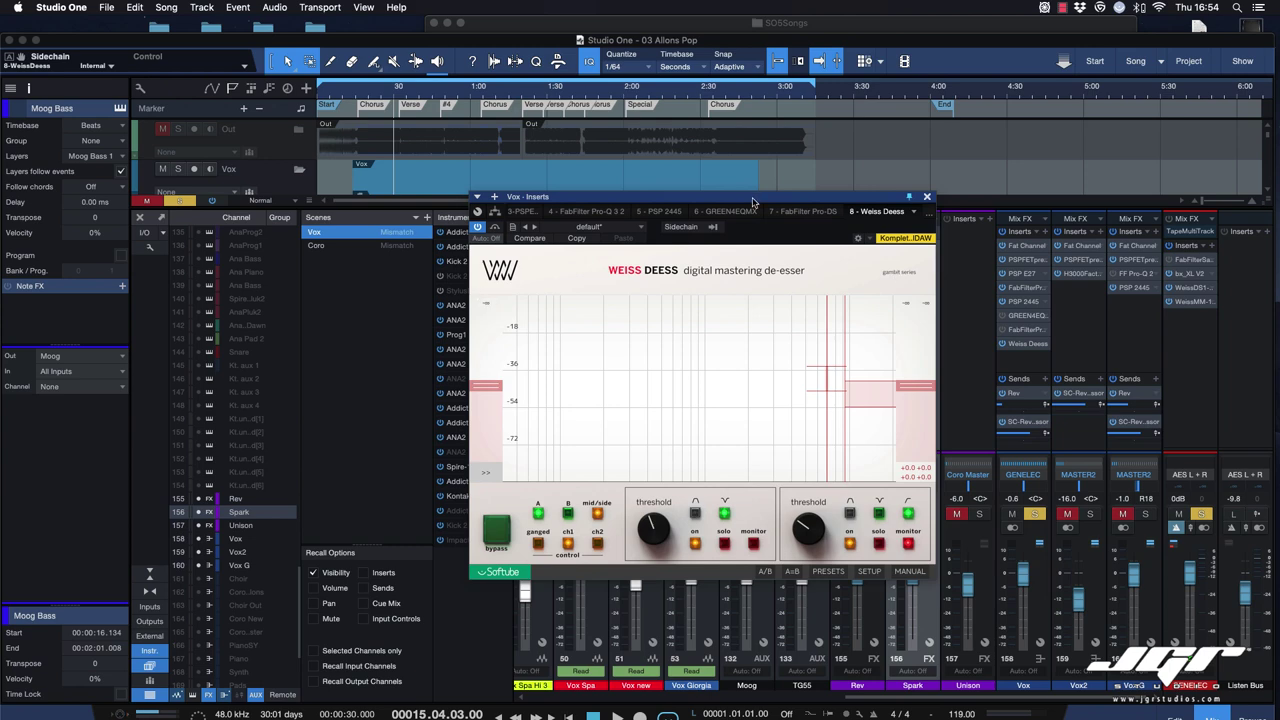
left_click_drag(754, 201, 757, 226)
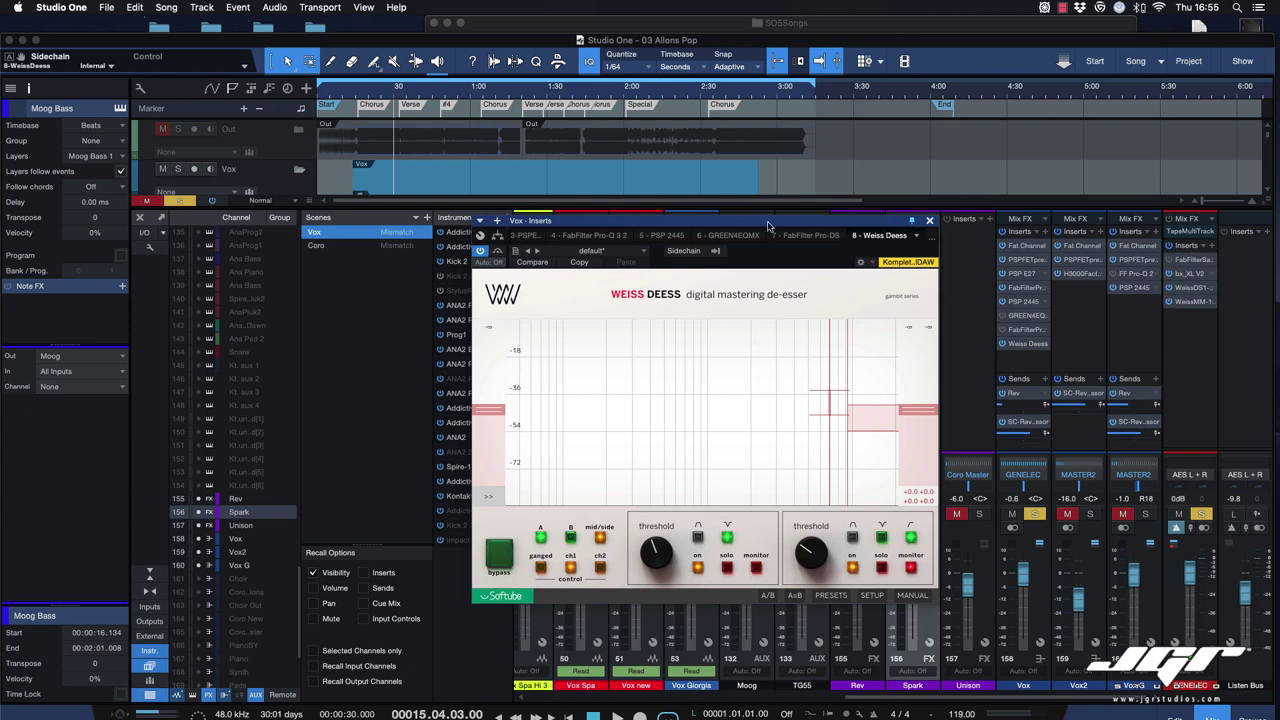
left_click_drag(768, 227, 713, 224)
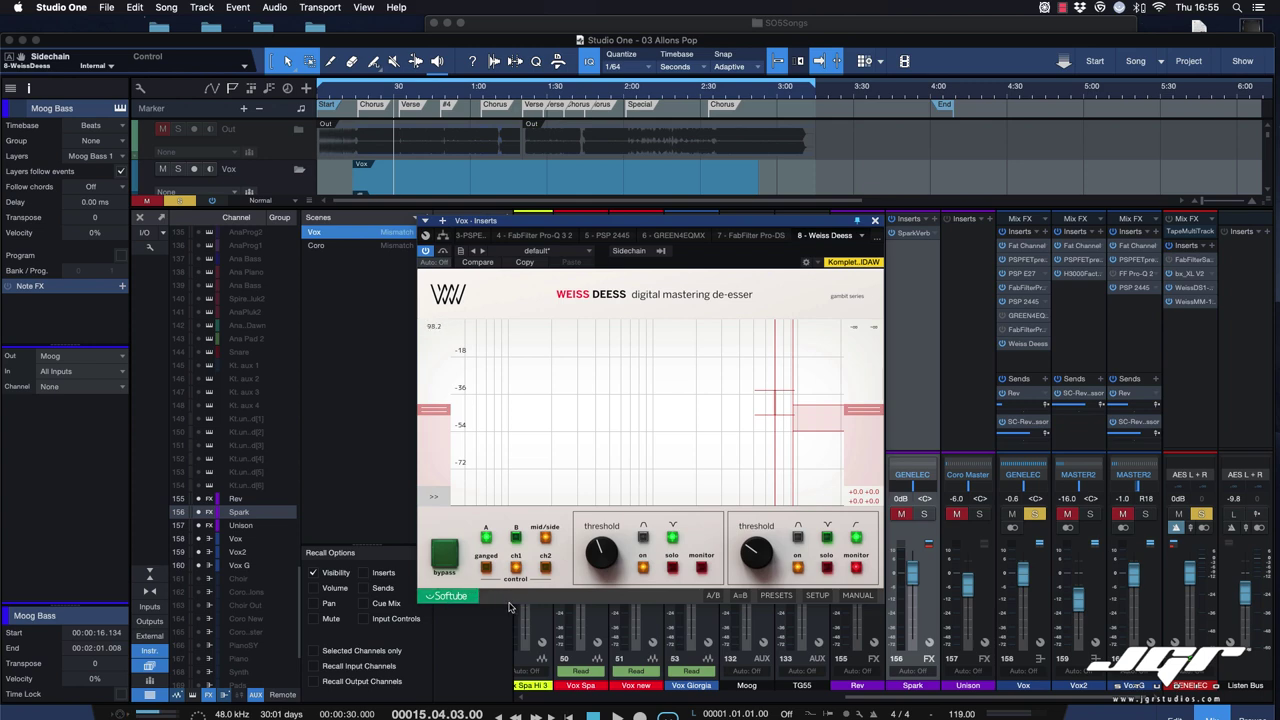
left_click_drag(713, 222, 710, 233)
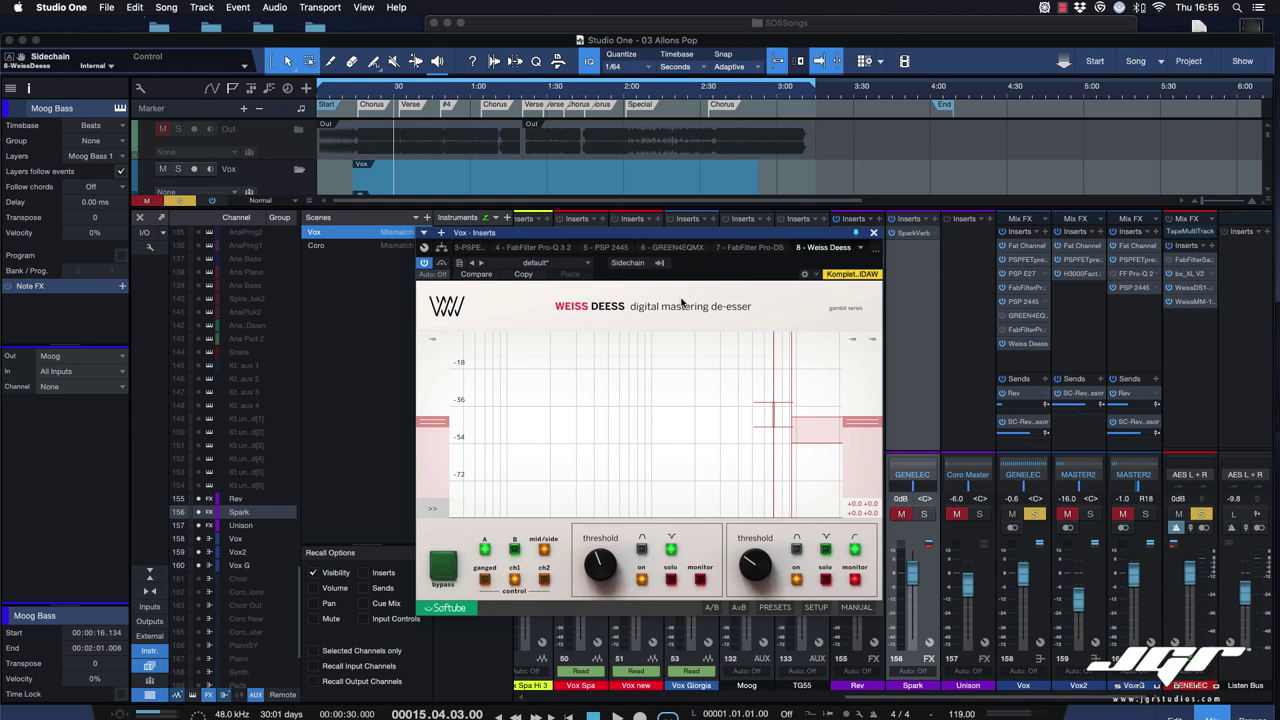
left_click_drag(734, 234, 786, 248)
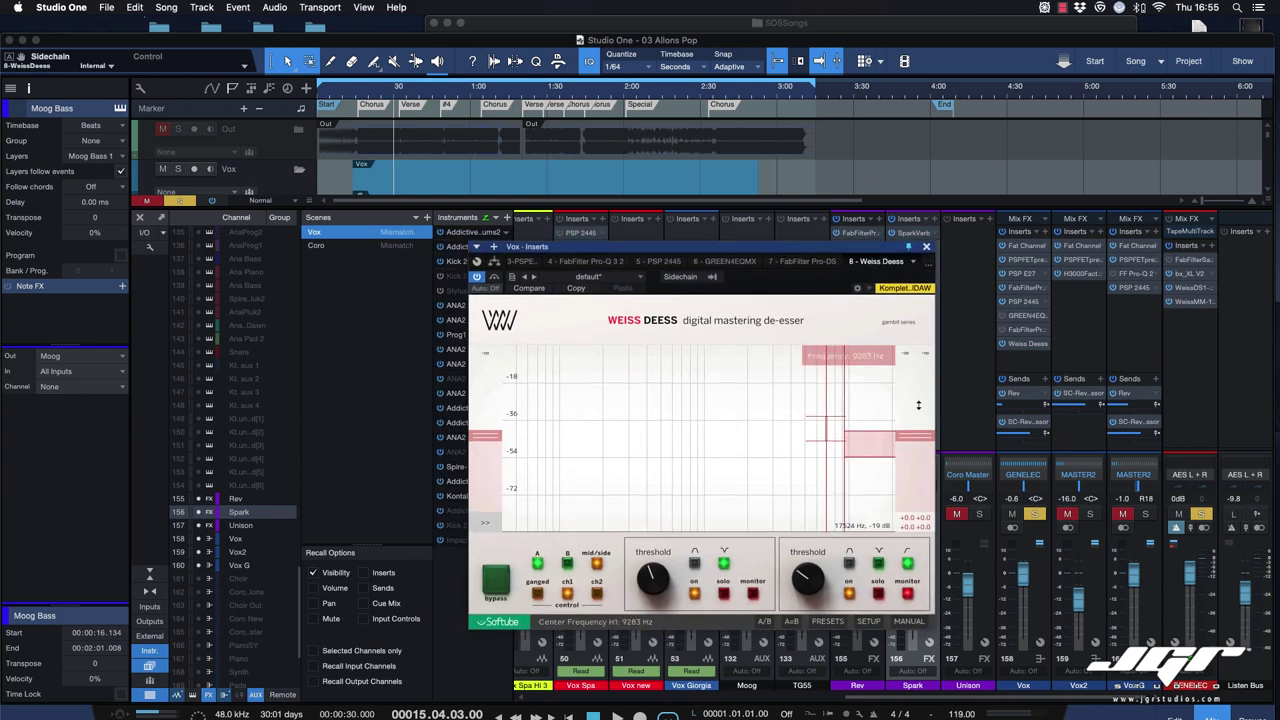
Step: Take the Vox channel out of solo and compare Weiss Deess bypassed and active during full-mix playback
left_click(1035, 515)
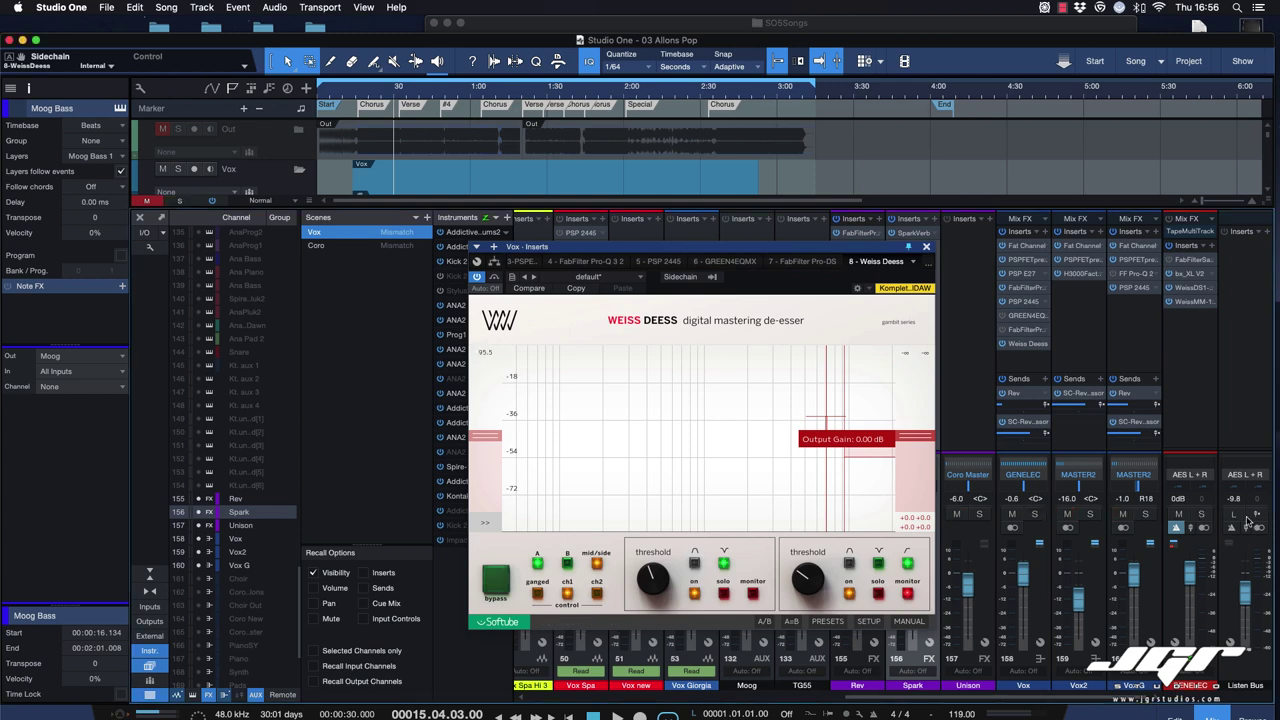
key("space")
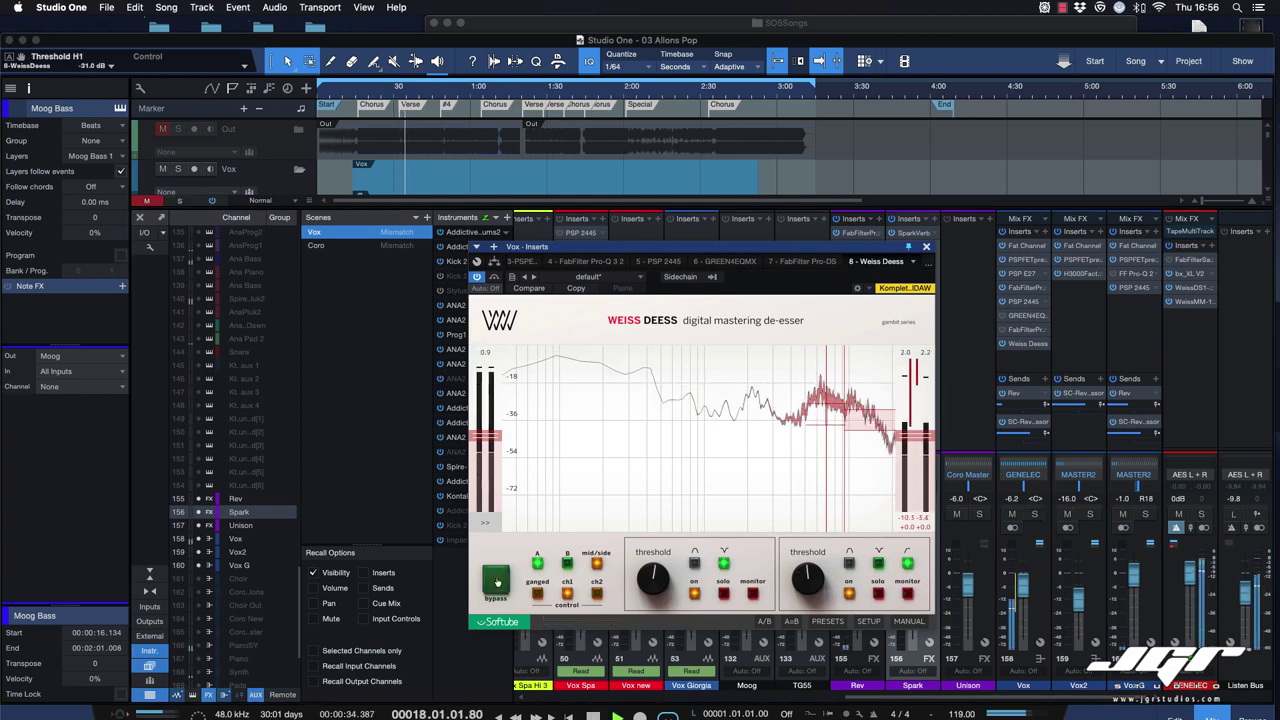
left_click(497, 582)
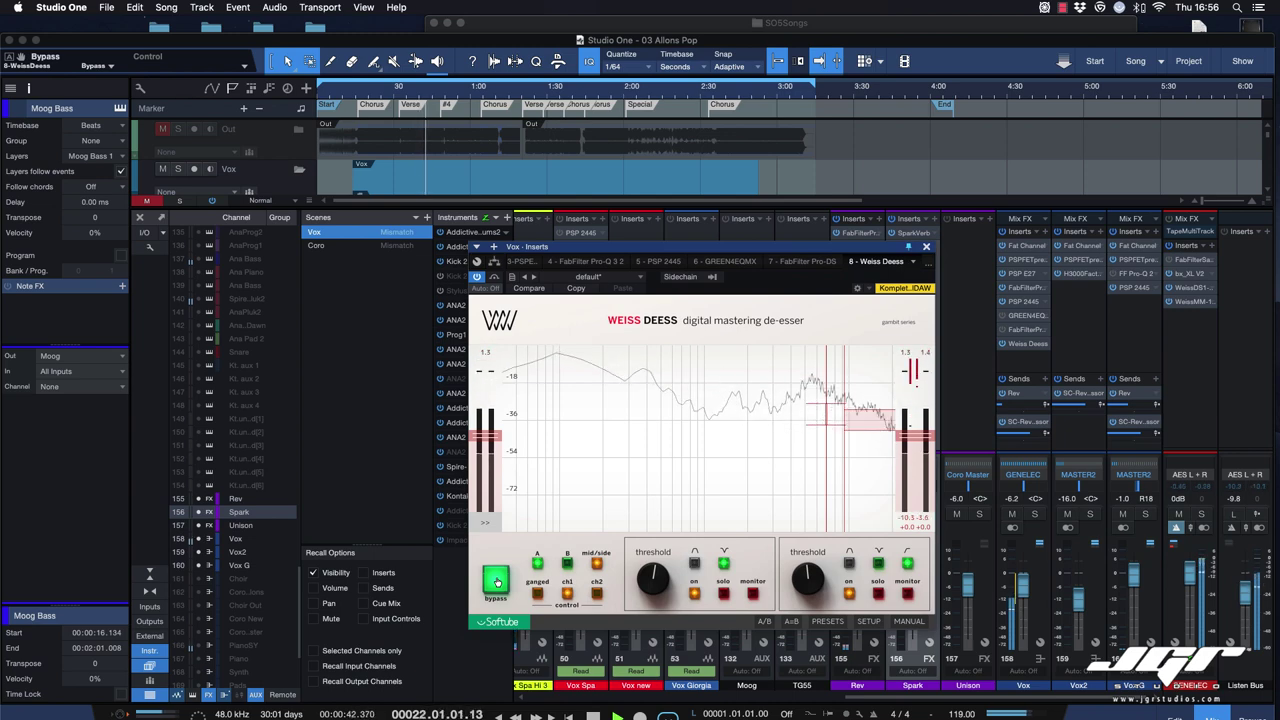
left_click(496, 580)
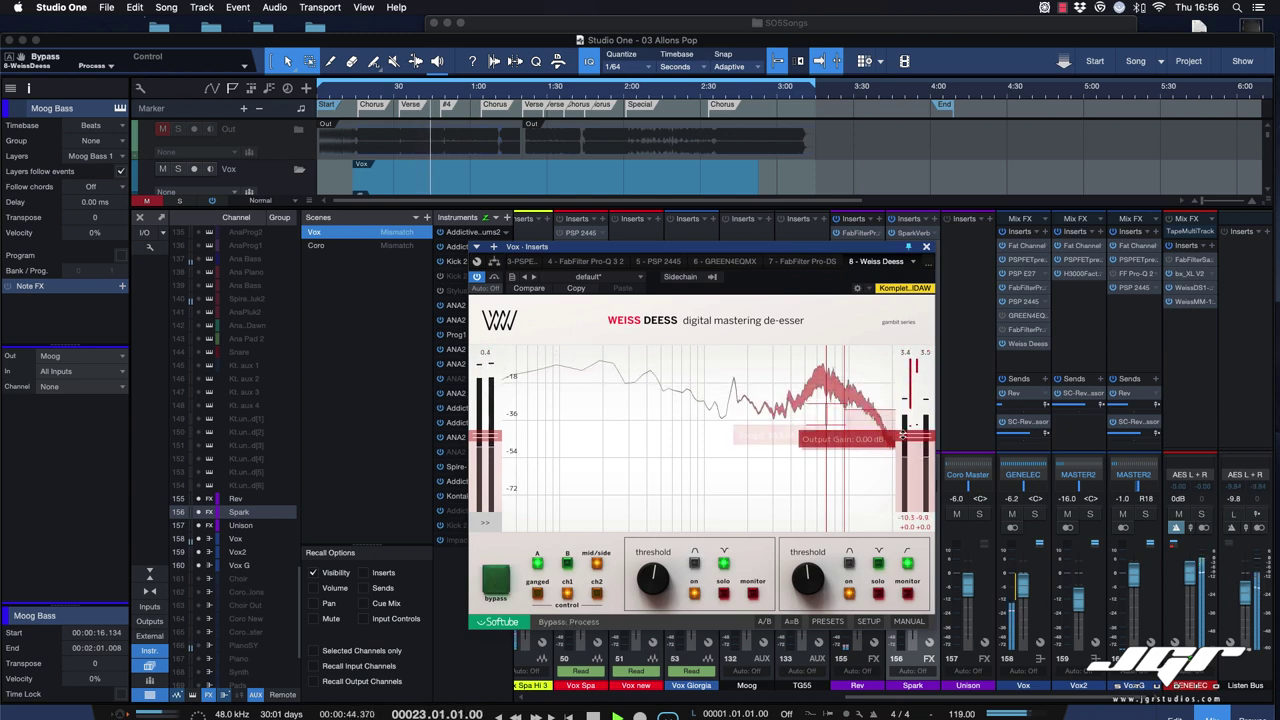
key("space")
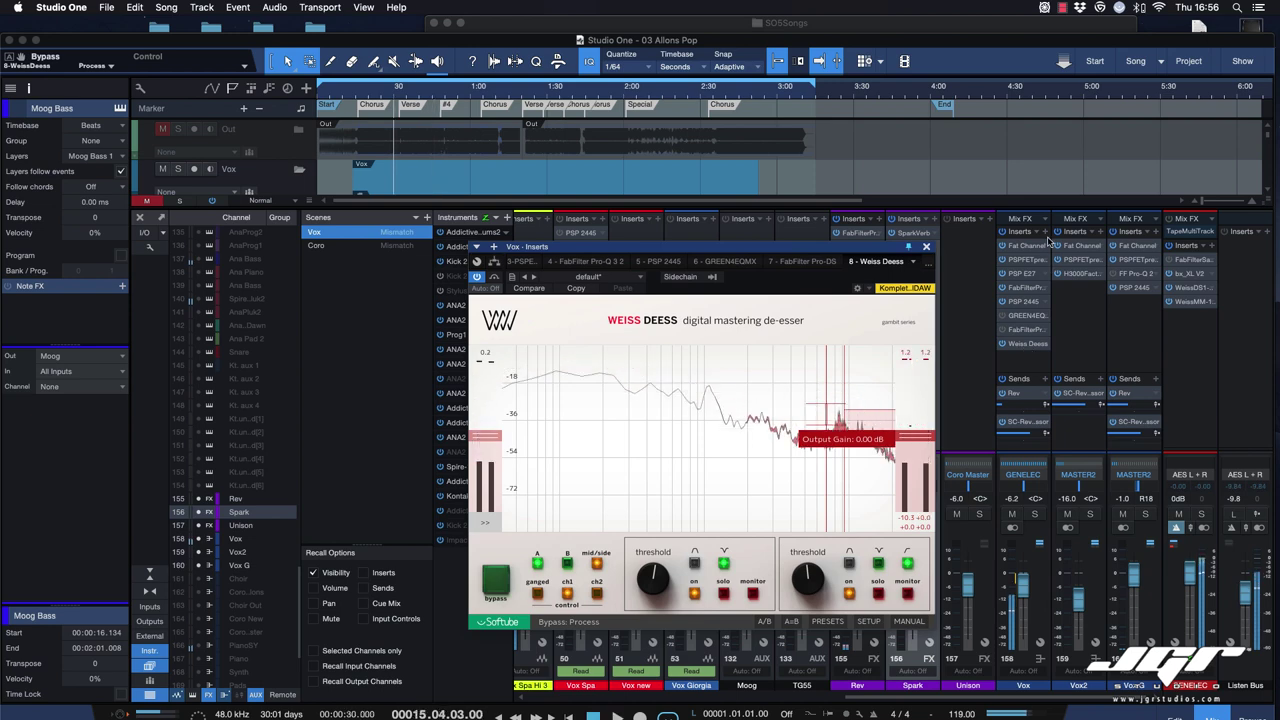
Step: Move the PSP E27 insert below Weiss Deess at the end of the Vox channel's chain and open its editor
left_click(1046, 233)
left_click(1046, 233)
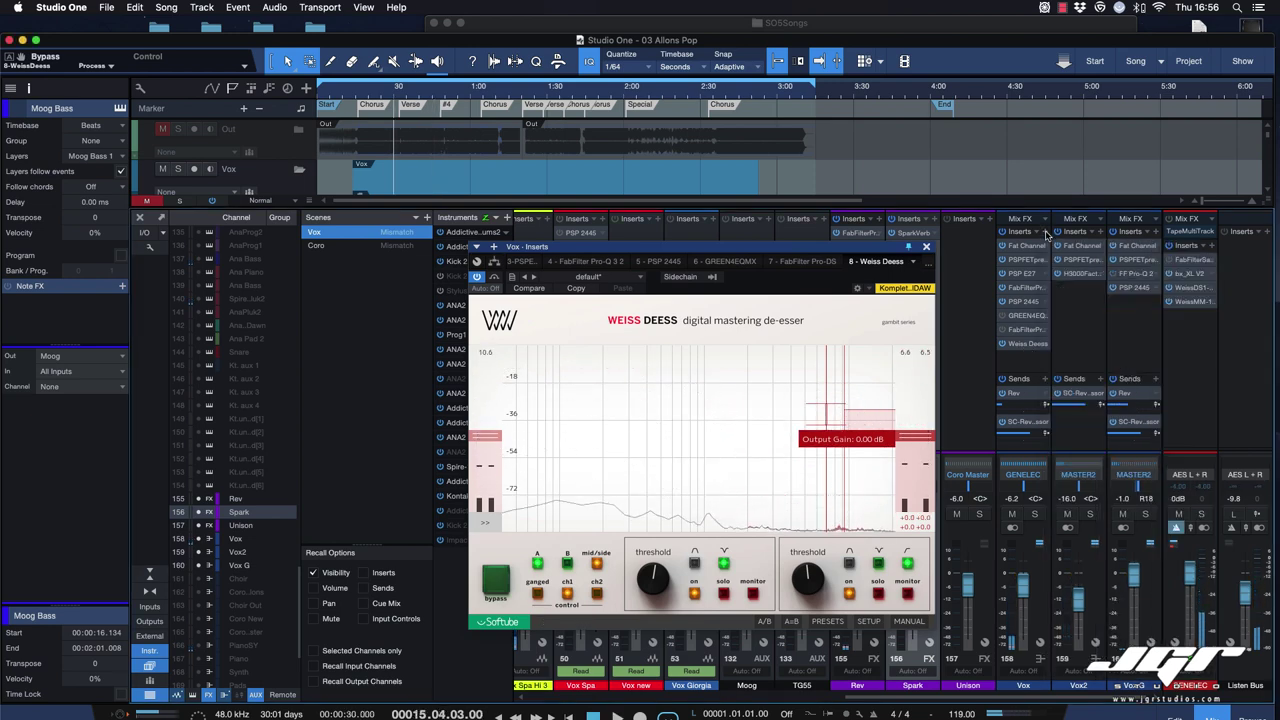
left_click(1022, 280)
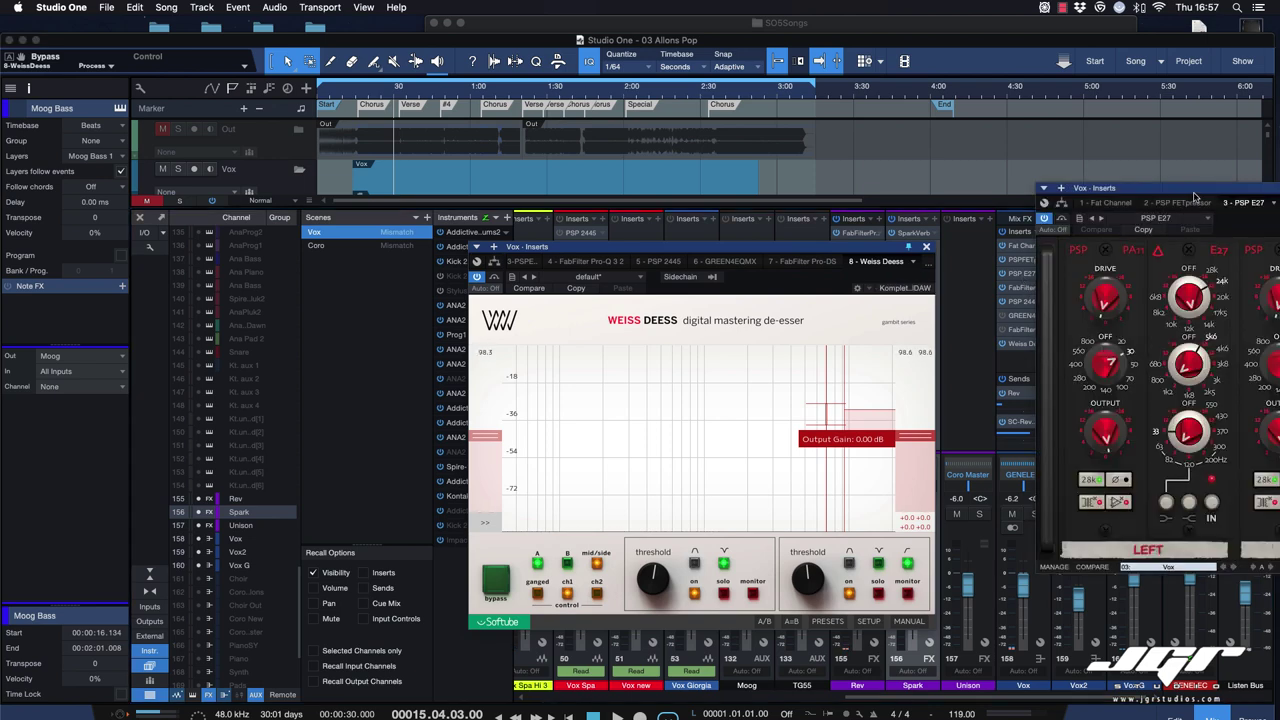
left_click_drag(1196, 190, 950, 176)
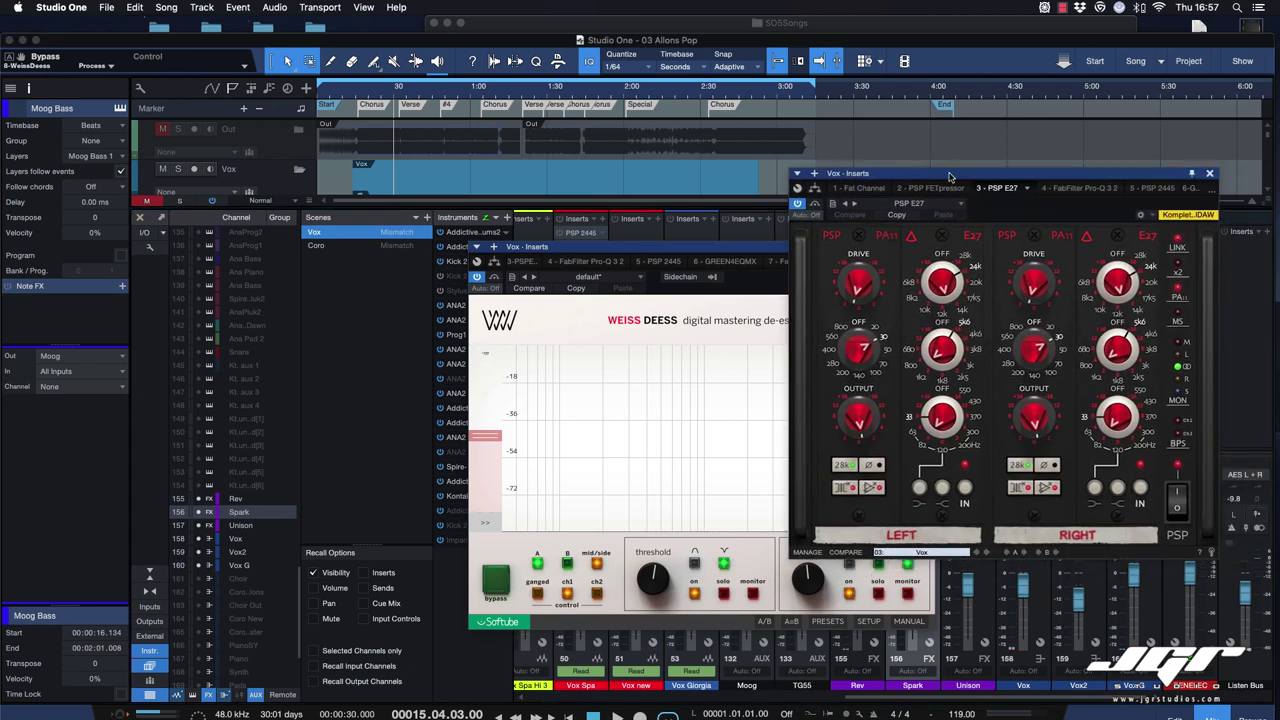
left_click(1210, 174)
left_click_drag(1024, 277, 1023, 360)
double_click(1022, 344)
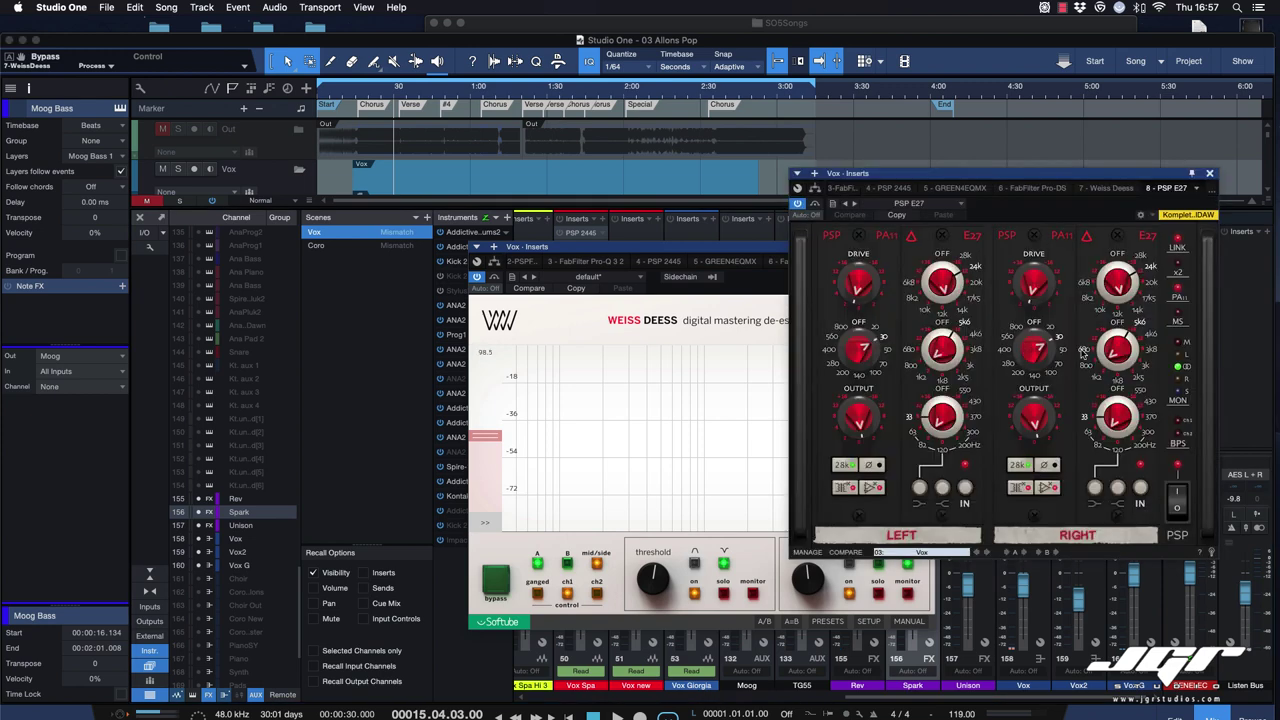
Step: Play the song with PSP E27 after the de-esser and compare Weiss Deess bypassed and active
key("space")
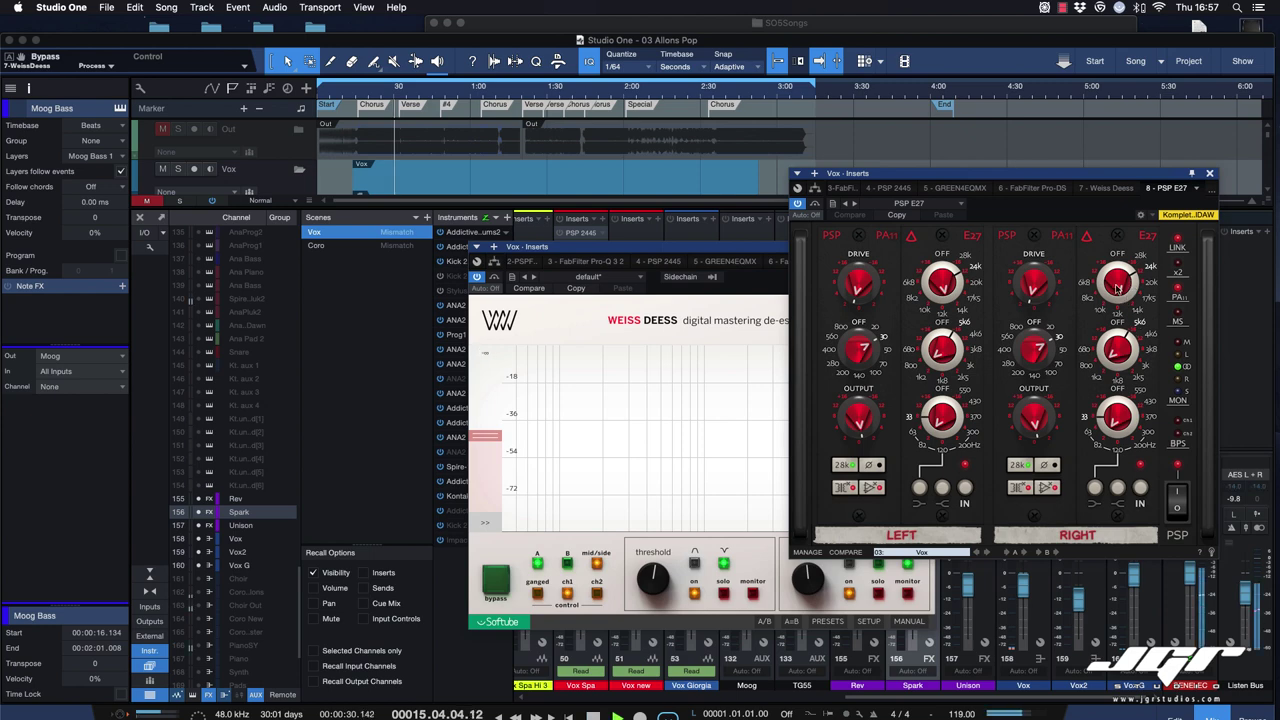
left_click_drag(1064, 192, 1279, 182)
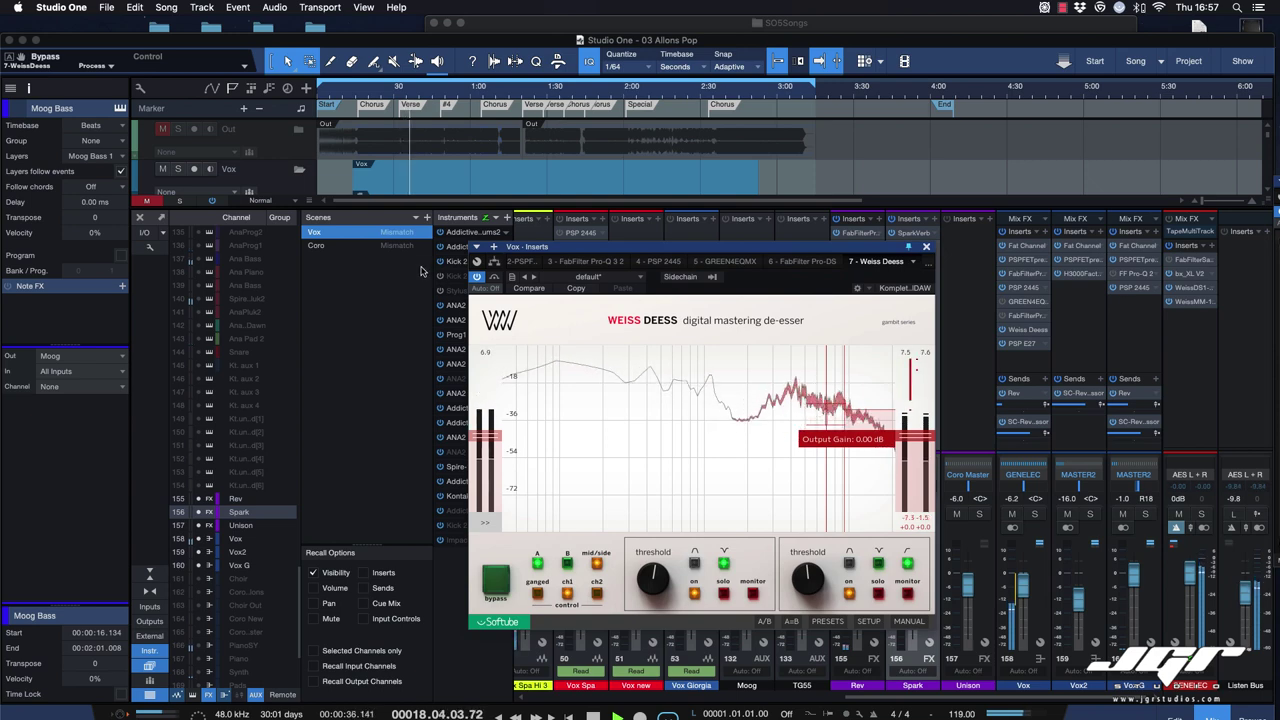
left_click(496, 577)
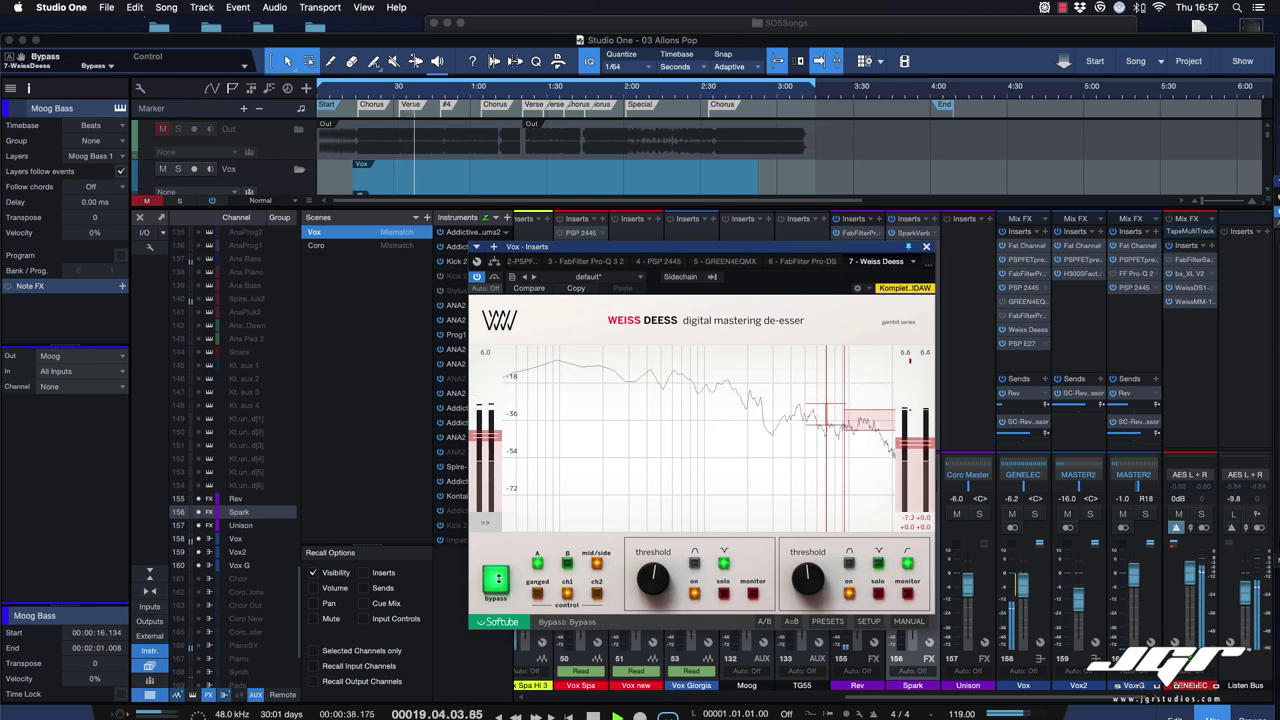
left_click(498, 578)
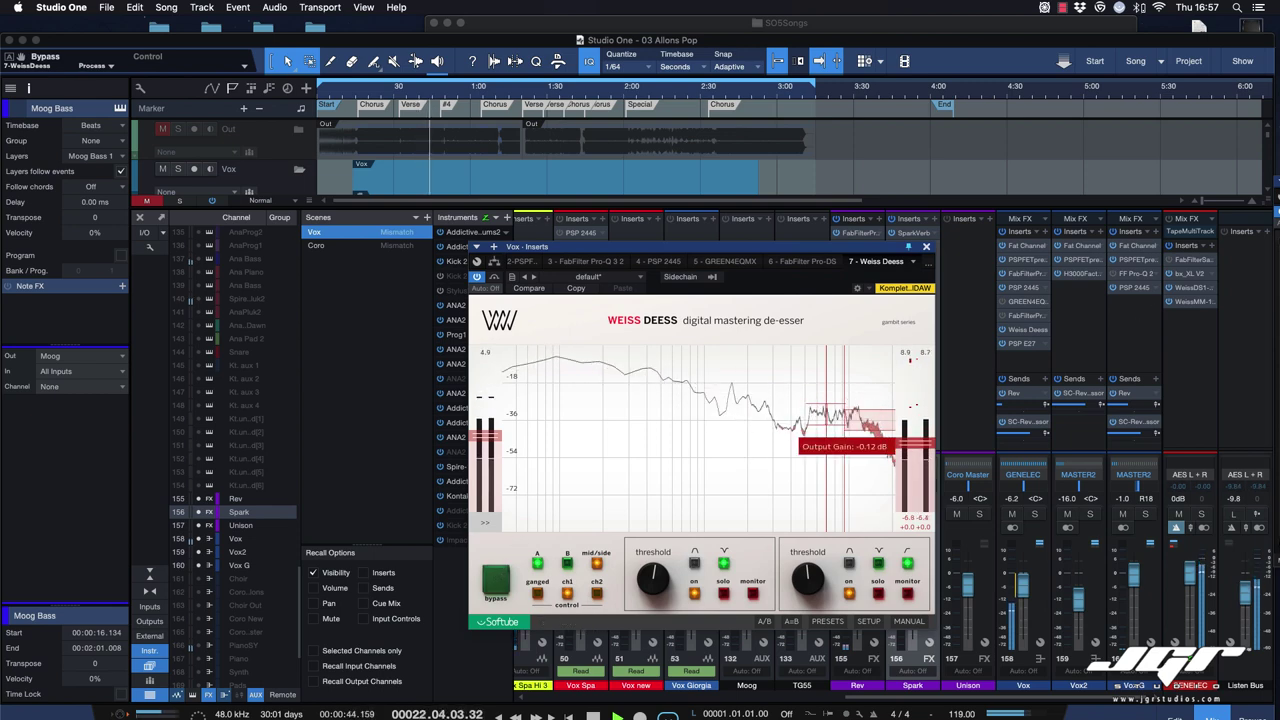
Step: Bring up the Vox channel's PSP E27 editor and arrange it side by side with Weiss Deess
left_click(1021, 343)
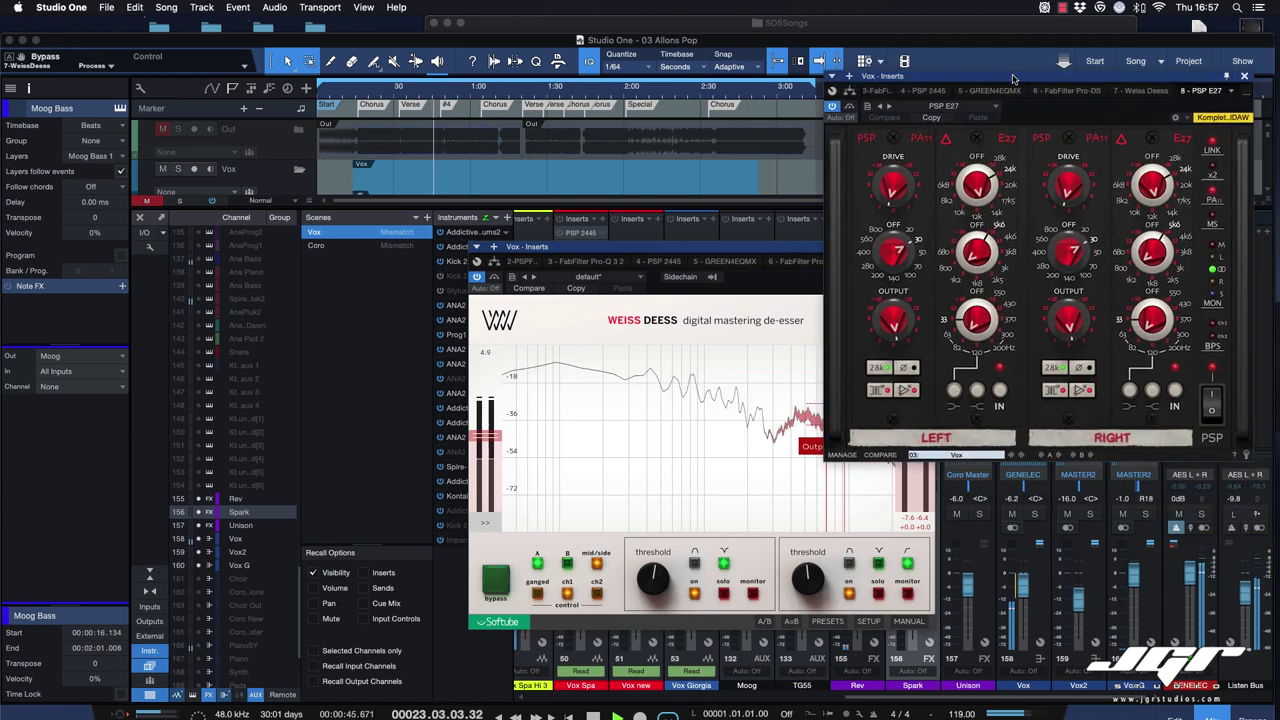
left_click(801, 250)
left_click_drag(801, 250, 719, 243)
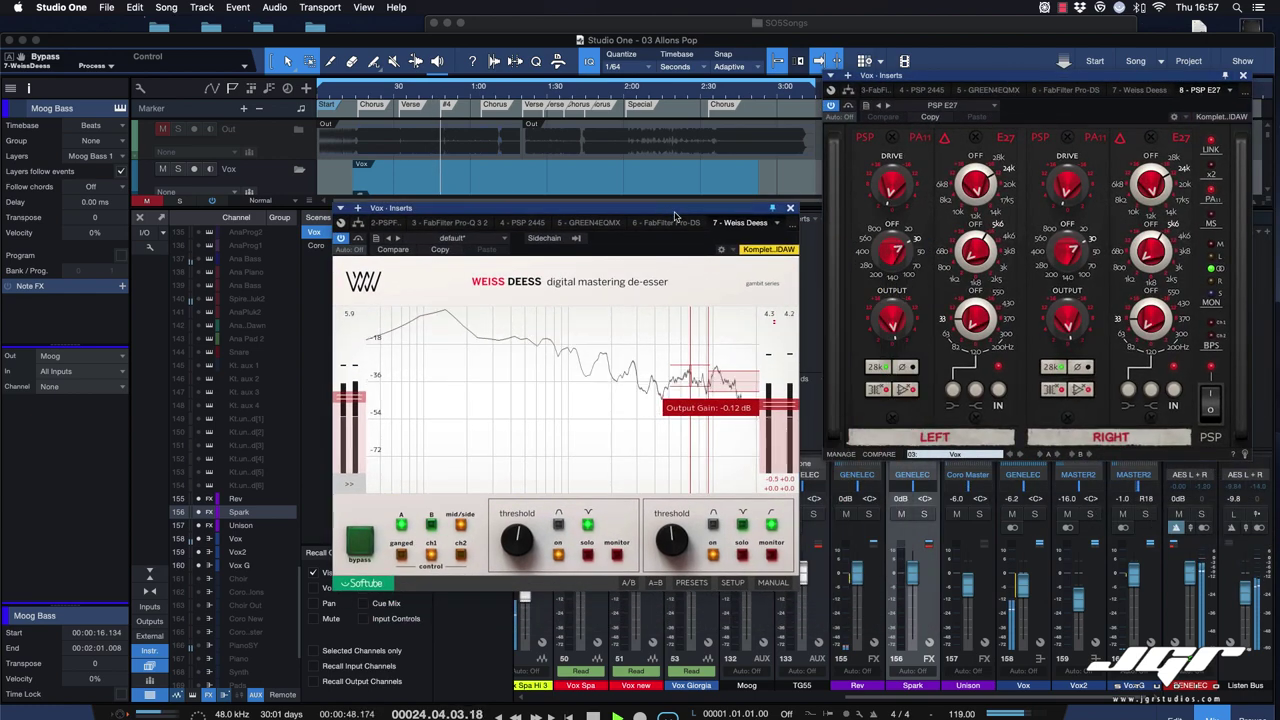